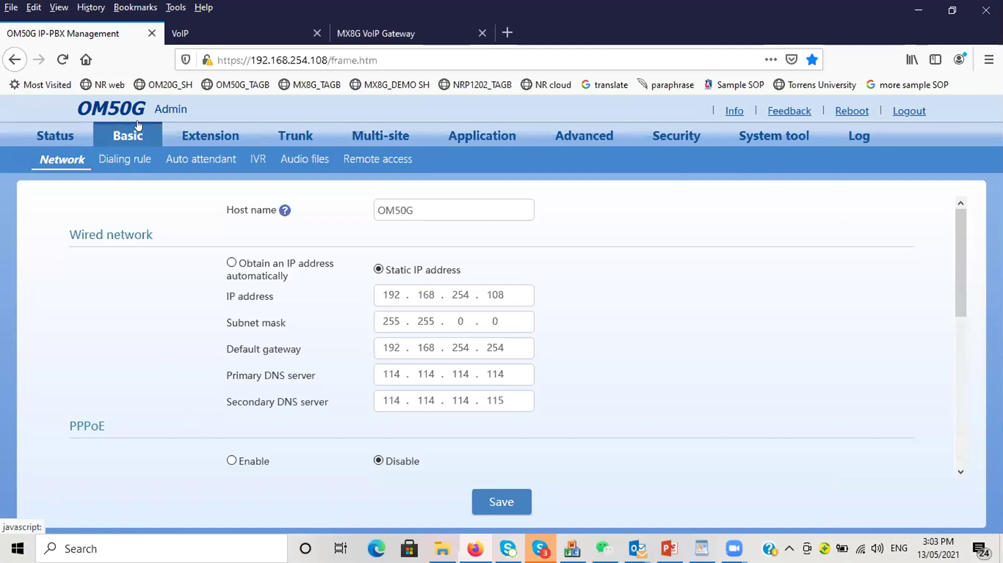
left_click(418, 63)
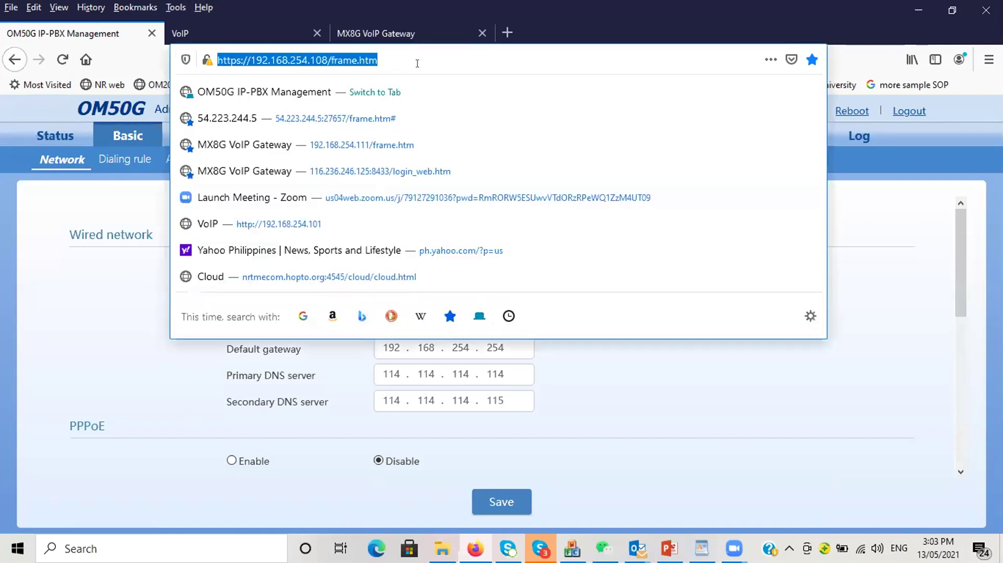
left_click(417, 63)
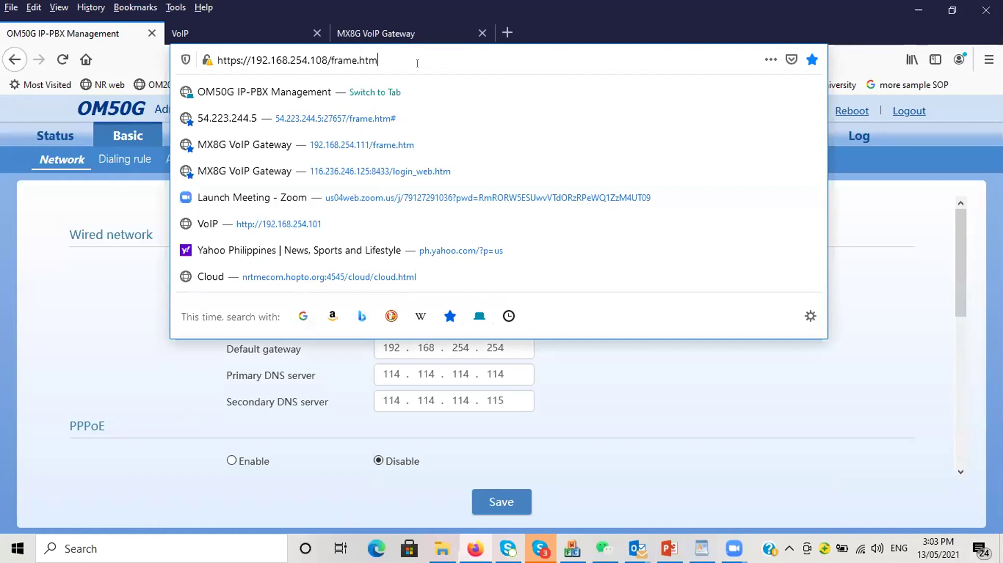
key("BackSpace")
key("BackSpace")
key("BackSpace")
key("BackSpace")
key("BackSpace")
key("BackSpace")
key("BackSpace")
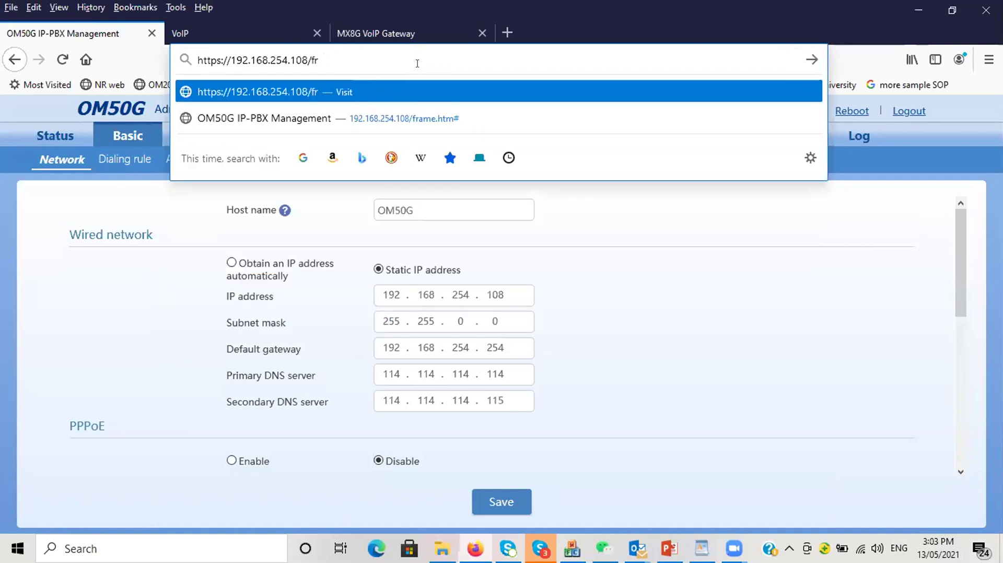
key("BackSpace")
key("BackSpace")
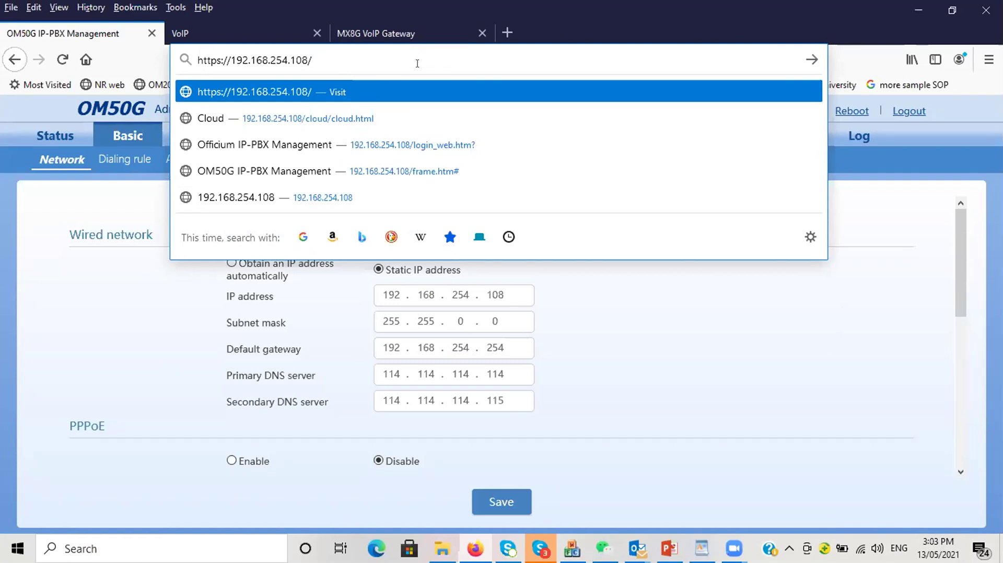
type("clou")
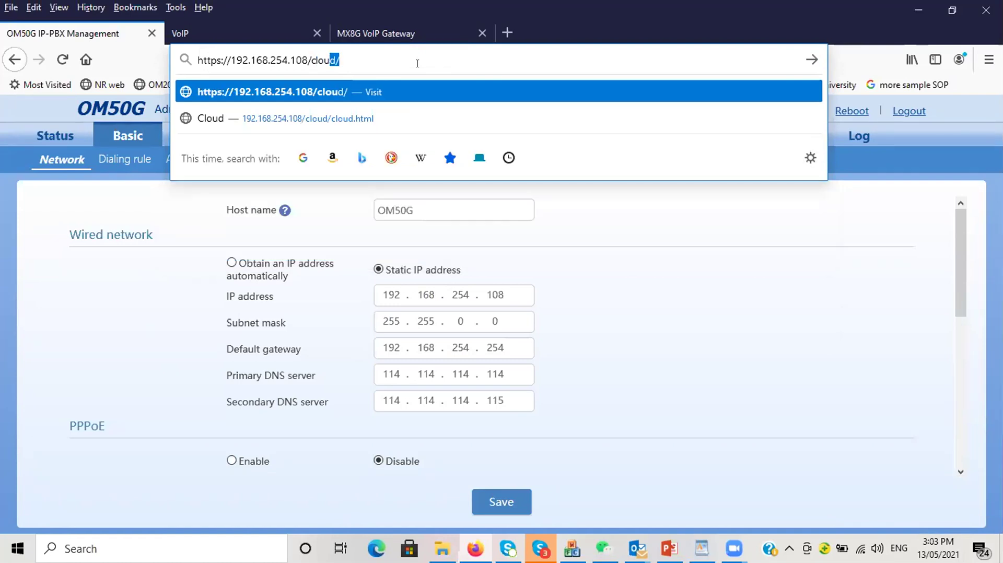
Step: Open cloud.html to confirm the cloud service is enabled and connected, then go back
left_click(401, 114)
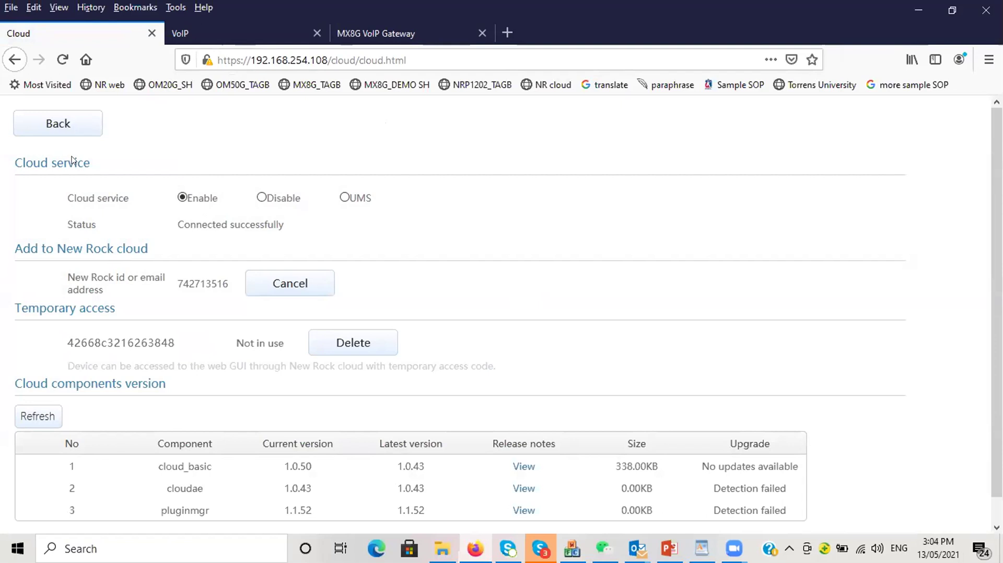
left_click(58, 124)
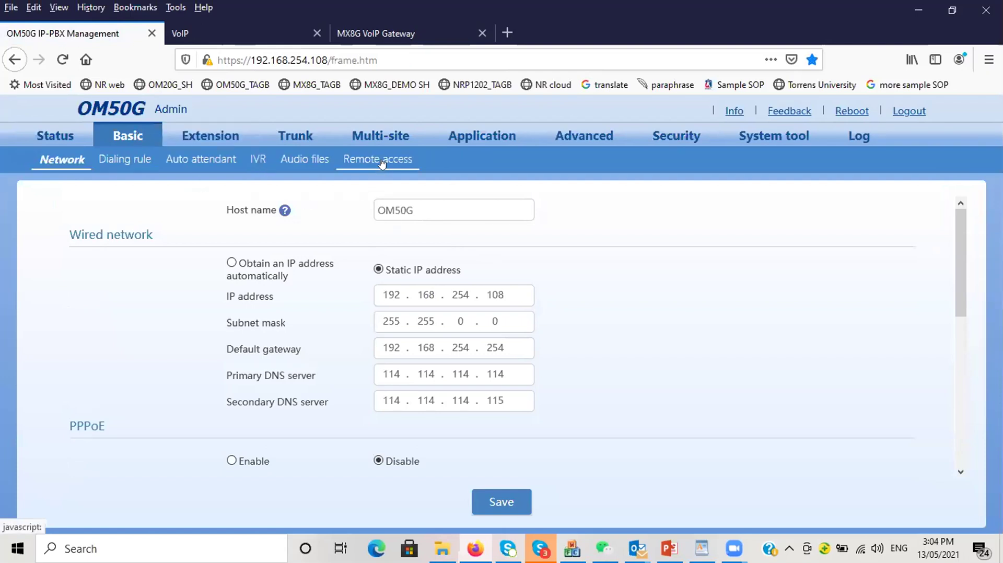
Step: Save the Remote access P2P traversal settings, acknowledge the restart notice, and request a PBX reboot
left_click(382, 162)
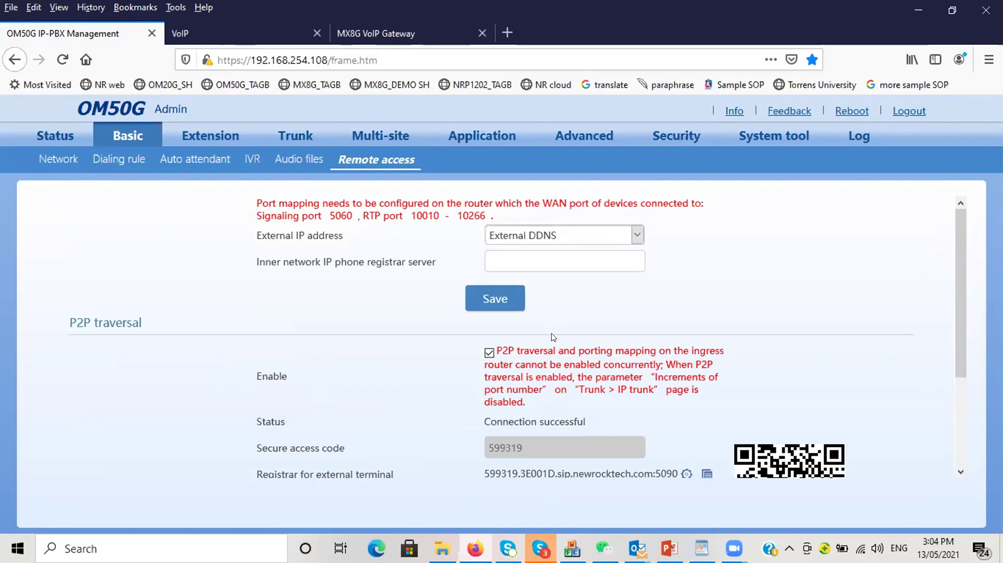
scroll(546, 335, "down", 3)
scroll(577, 270, "up", 3)
scroll(575, 266, "down", 3)
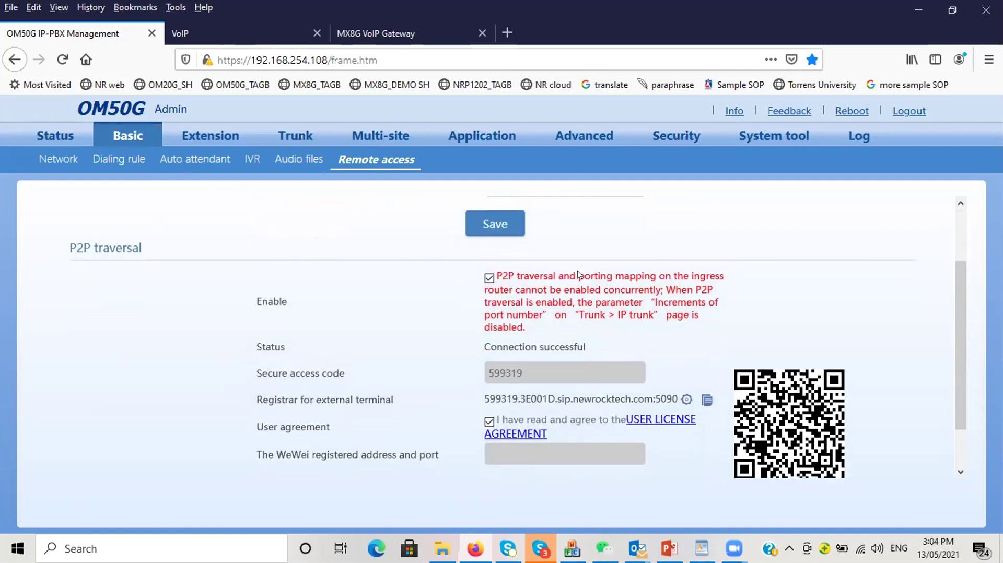
scroll(578, 270, "down", 2)
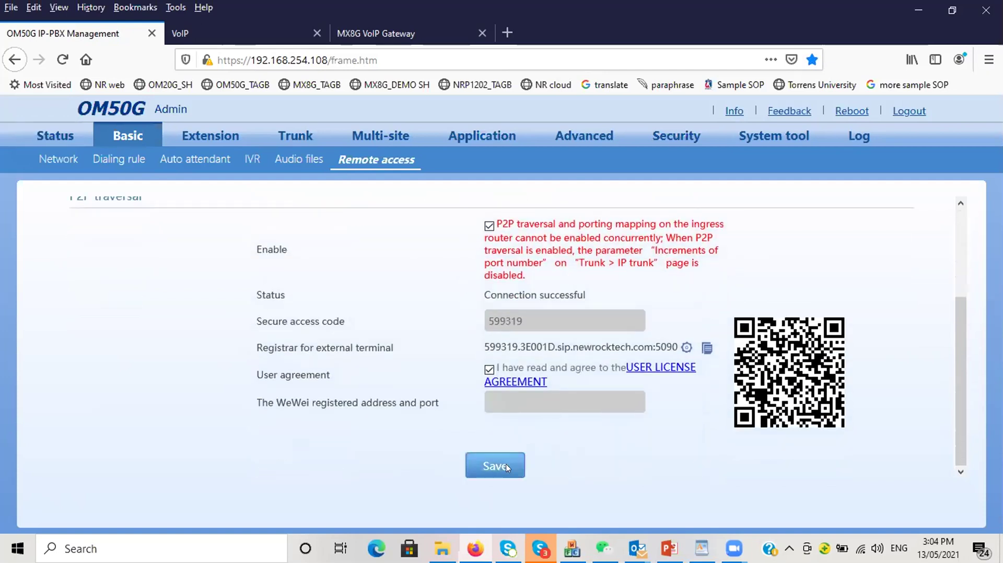
left_click(494, 465)
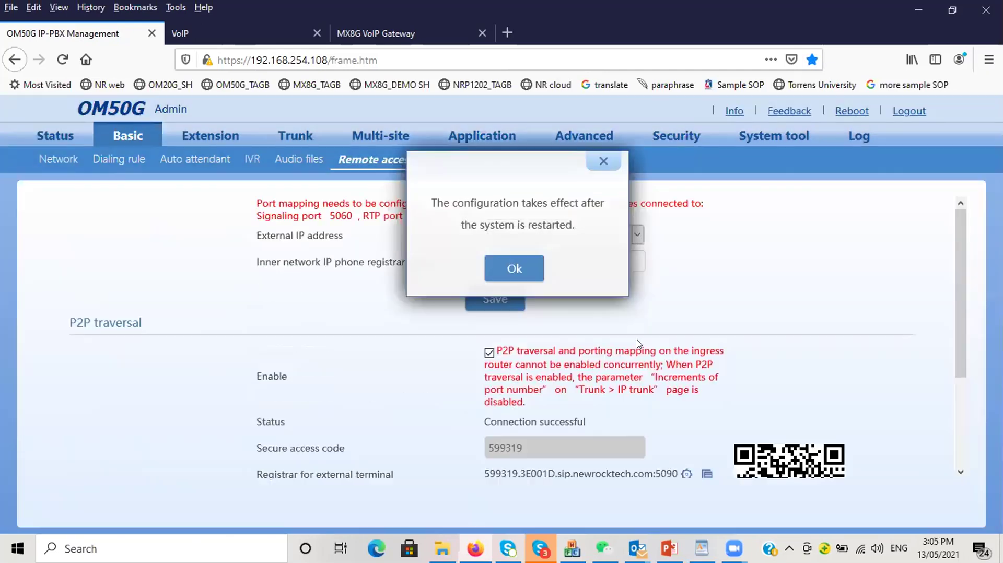
left_click(522, 269)
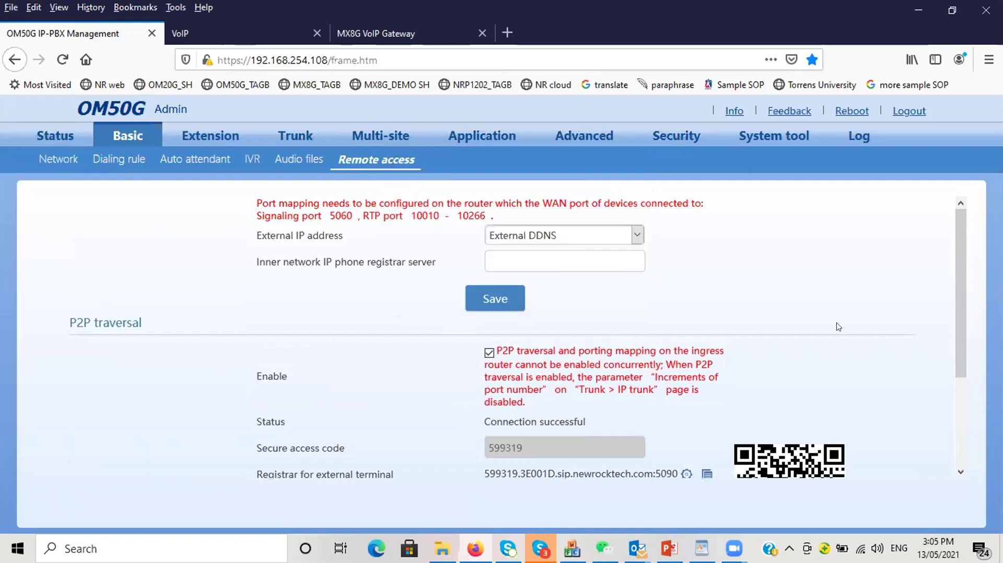
left_click(851, 111)
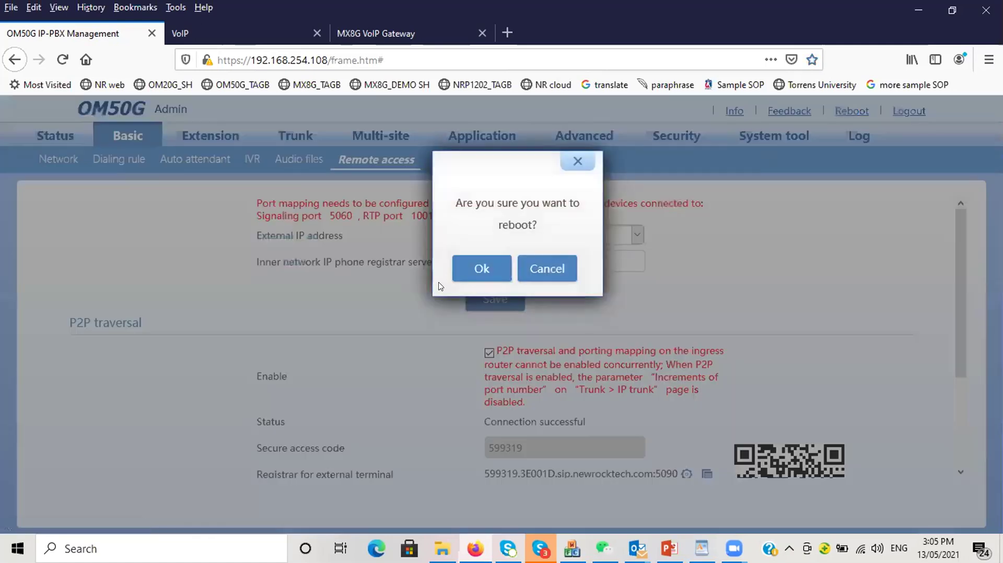
Step: Confirm the reboot, log back in with the captcha code, and reopen Remote access
left_click(481, 269)
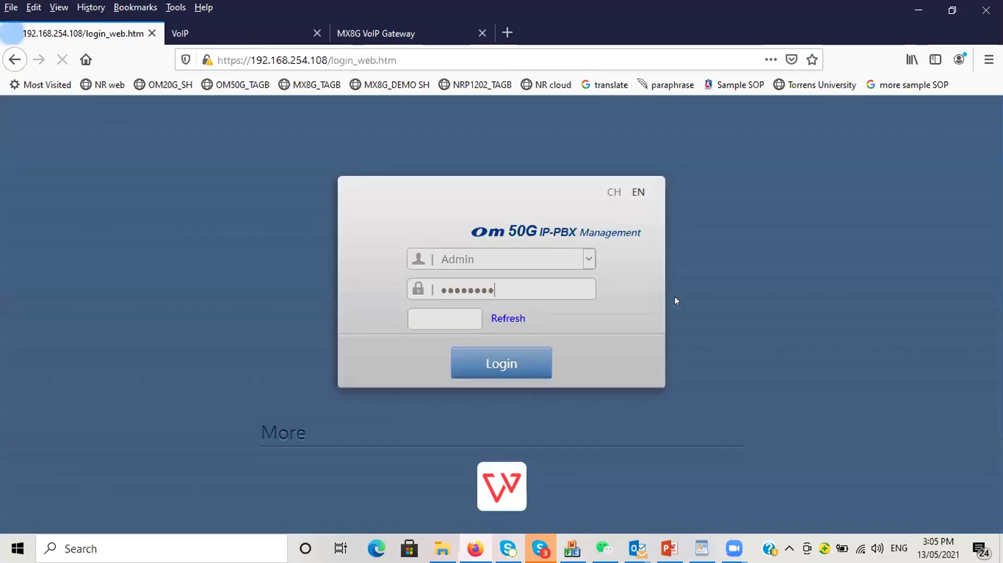
left_click(444, 315)
type("29n1")
left_click(500, 370)
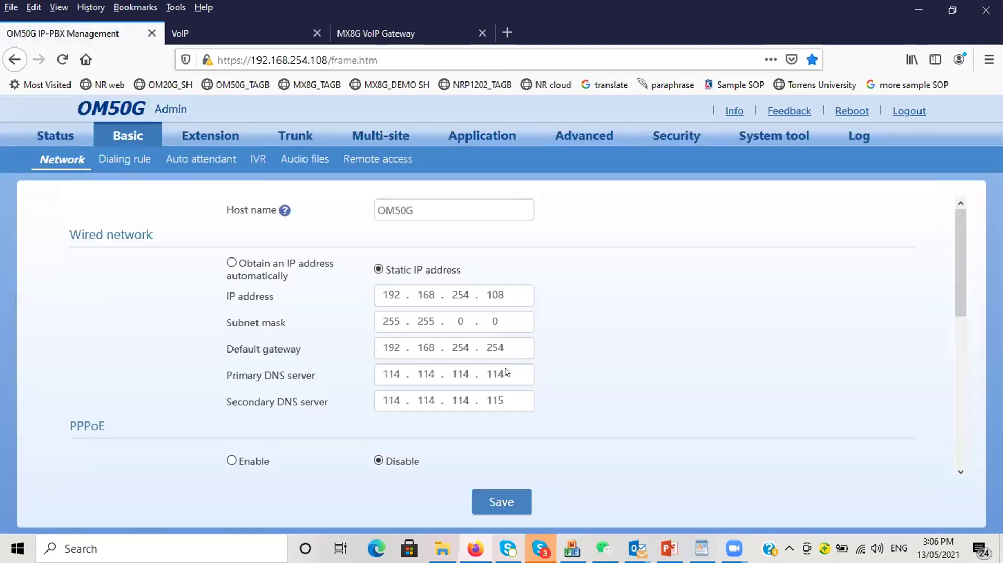
left_click(386, 162)
Step: Select the P2P registrar address for external terminals on the Remote access page
scroll(755, 265, "down", 3)
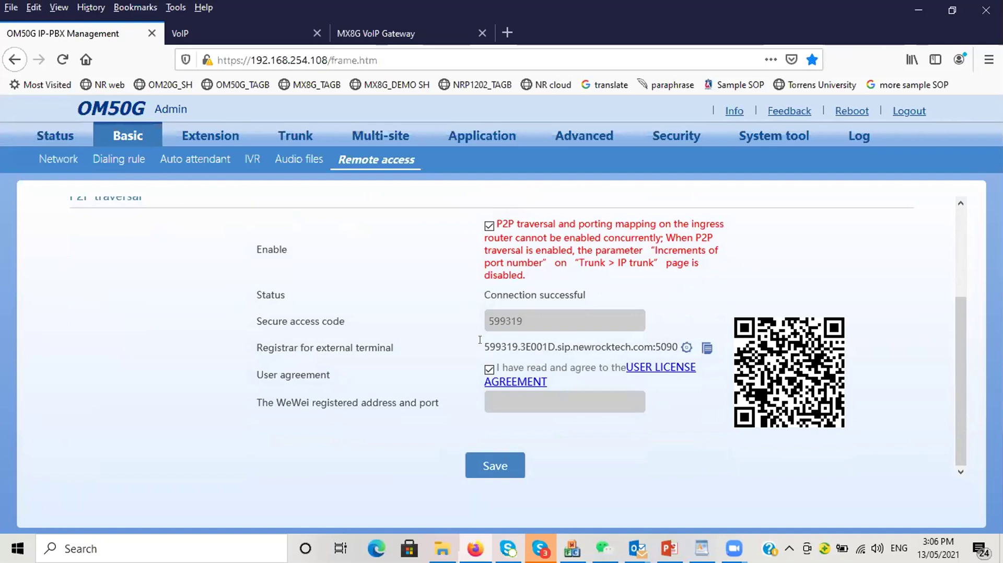
left_click_drag(485, 342, 662, 337)
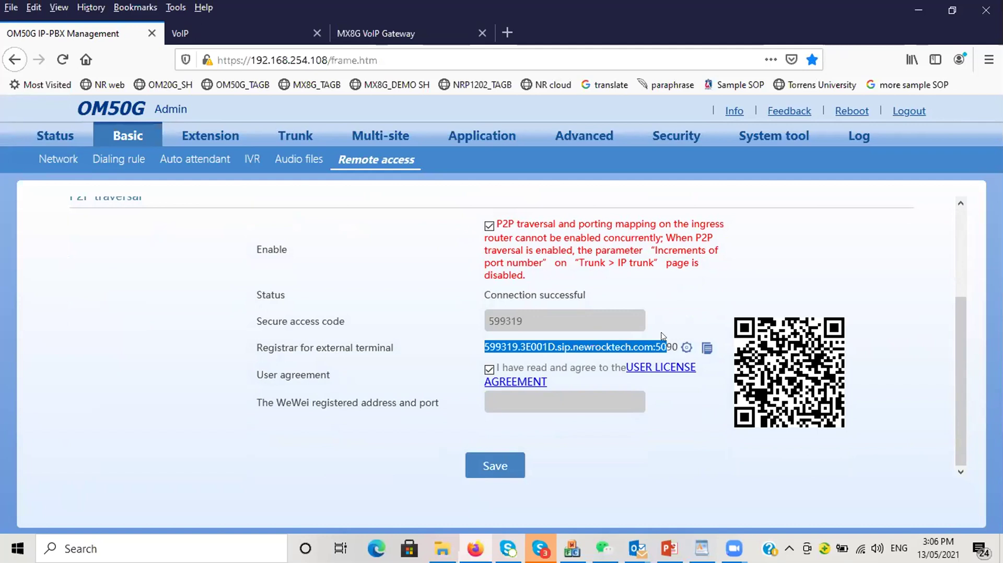
left_click(707, 310)
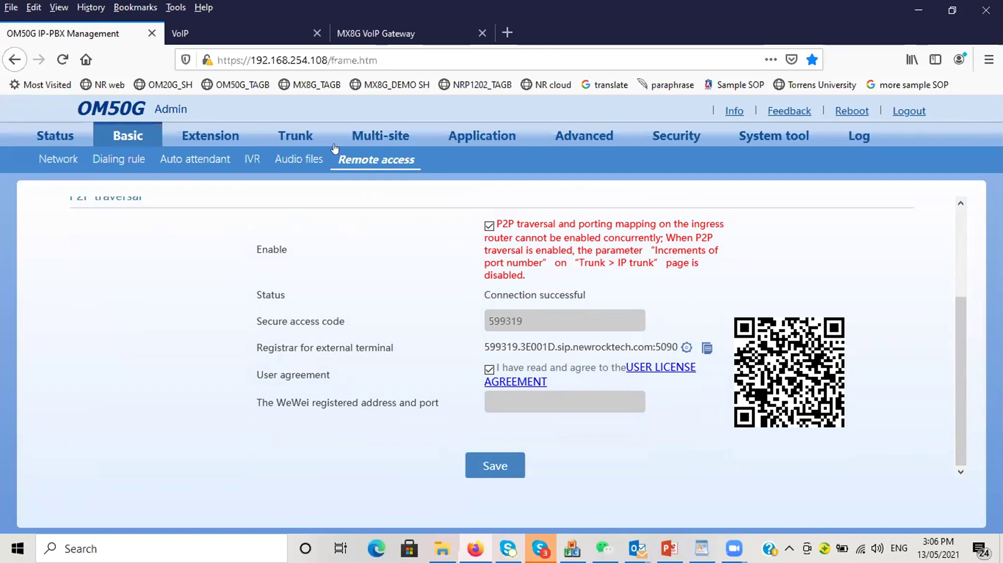
Step: Review the IP extension list with 301–304 online, then switch to the NRP1202 phone page
mouse_move(189, 137)
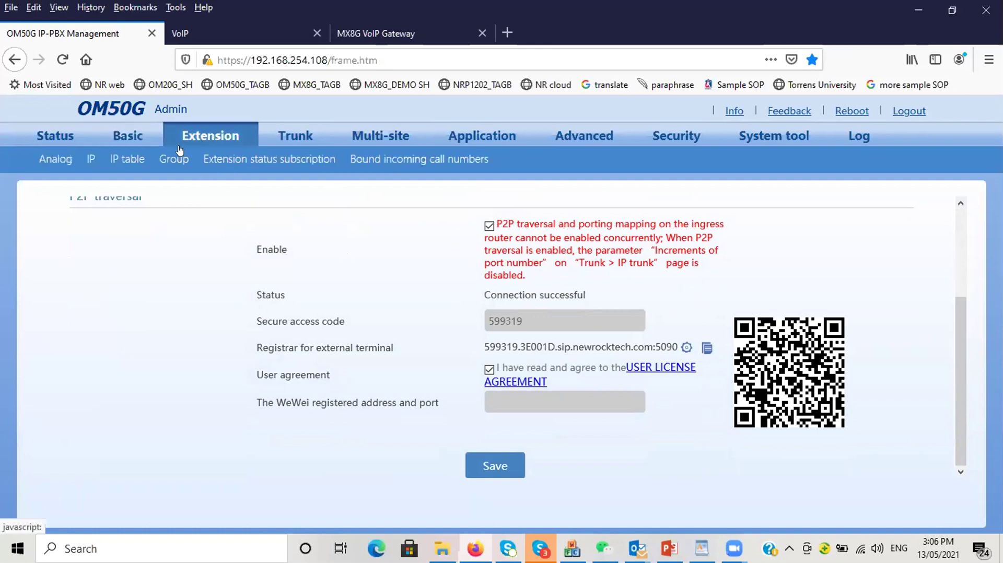
left_click(92, 159)
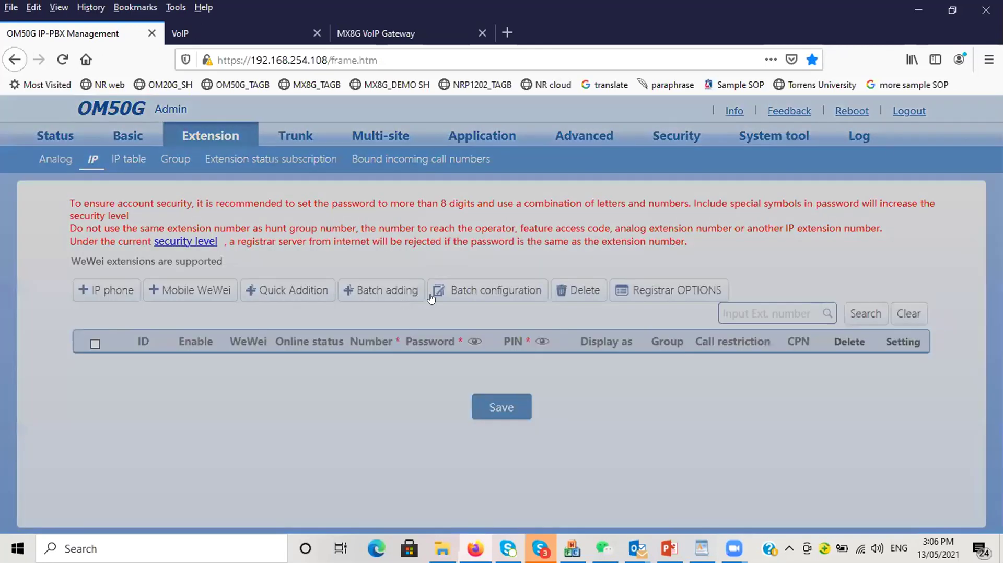
scroll(428, 307, "down", 3)
scroll(429, 313, "up", 2)
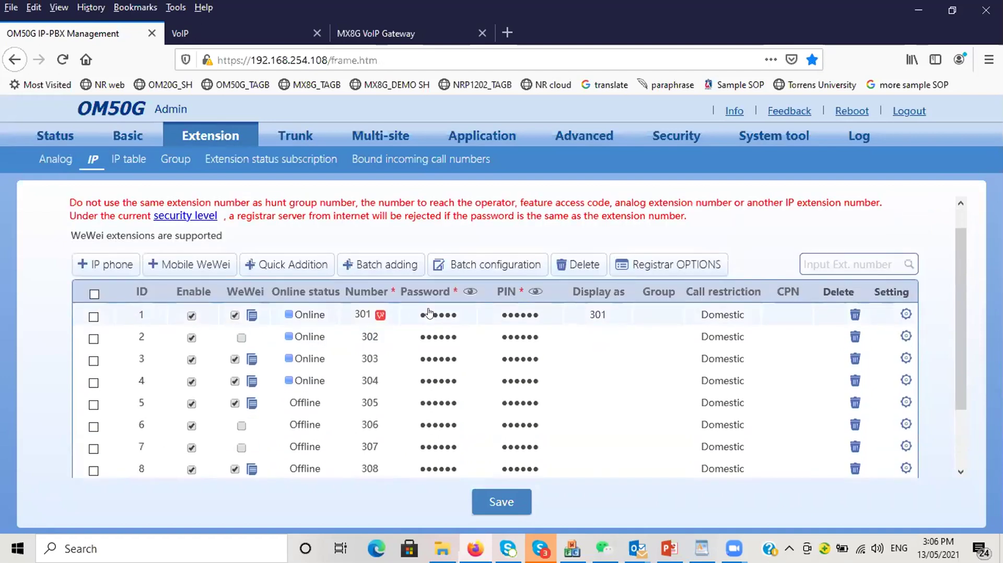
scroll(428, 308, "up", 1)
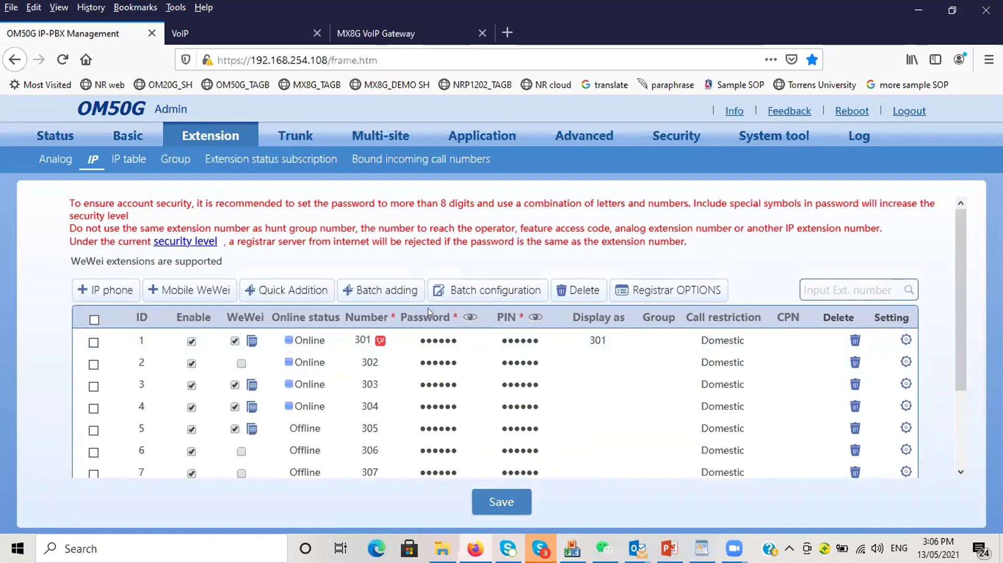
left_click(215, 31)
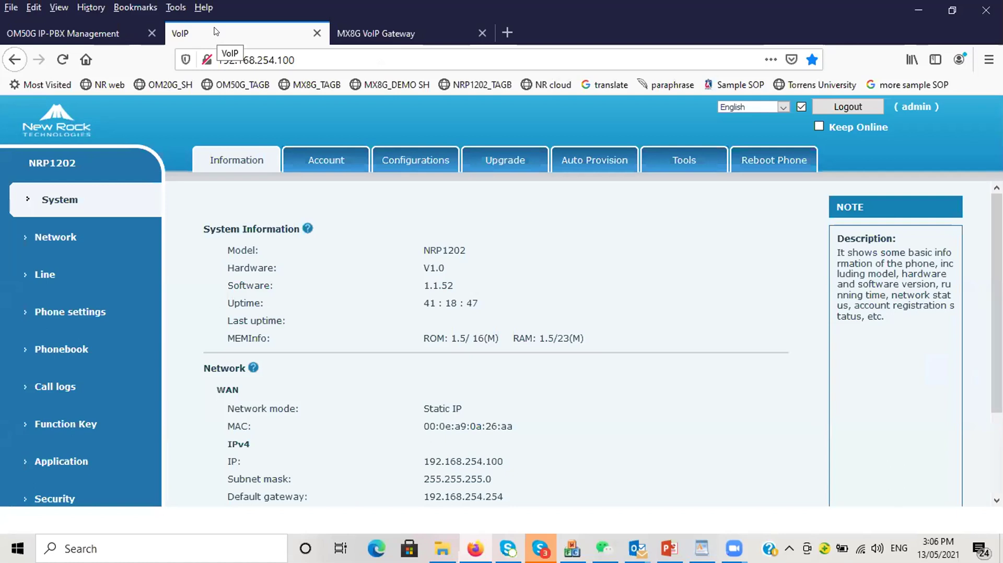
Step: Apply the NRP1202 line 302 SIP settings, then view OM50G's analog extensions 204 and 205
left_click(66, 269)
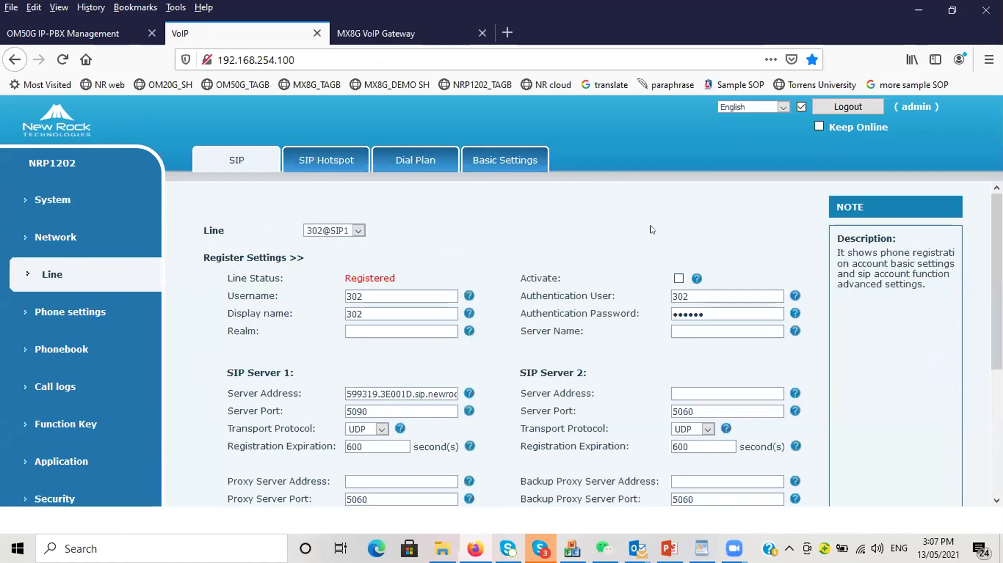
scroll(412, 438, "down", 4)
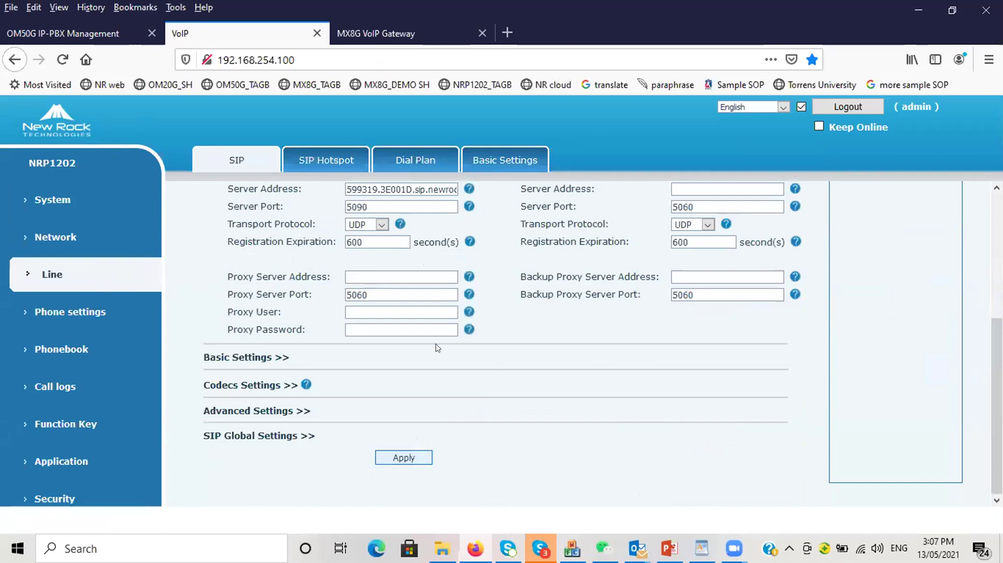
left_click(404, 458)
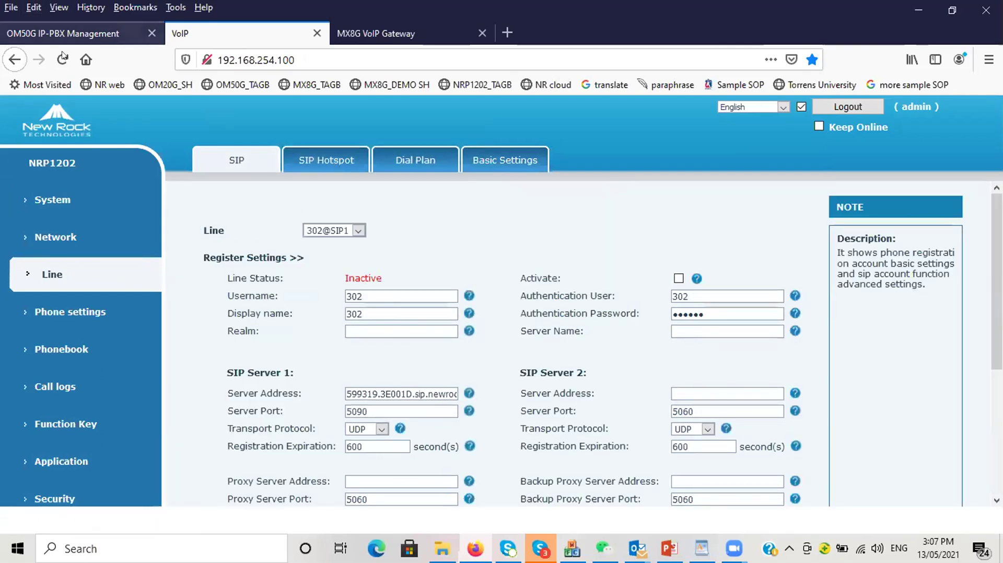
left_click(38, 26)
left_click(60, 160)
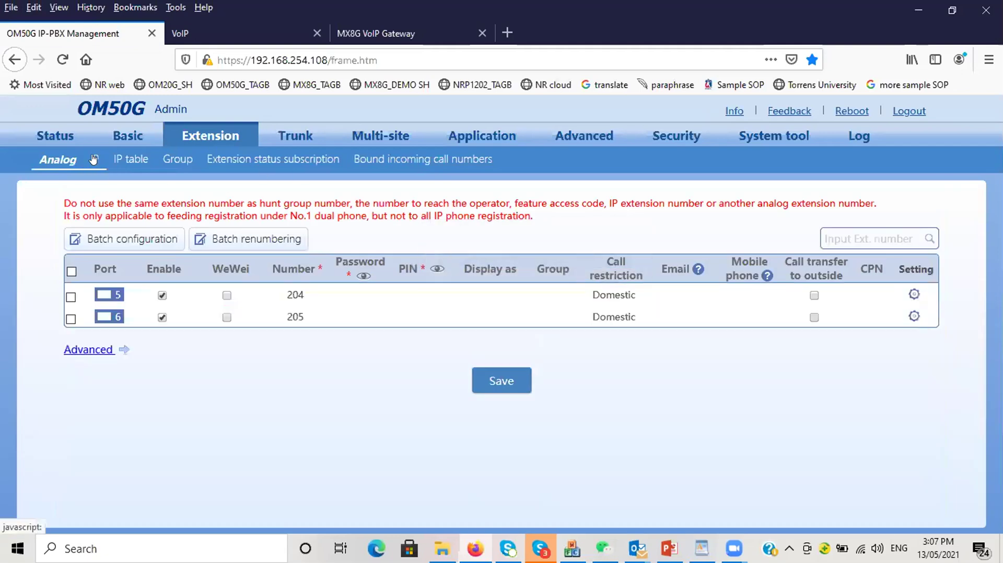
Step: Open the OM50G IP extension table to check which extensions are online
left_click(95, 162)
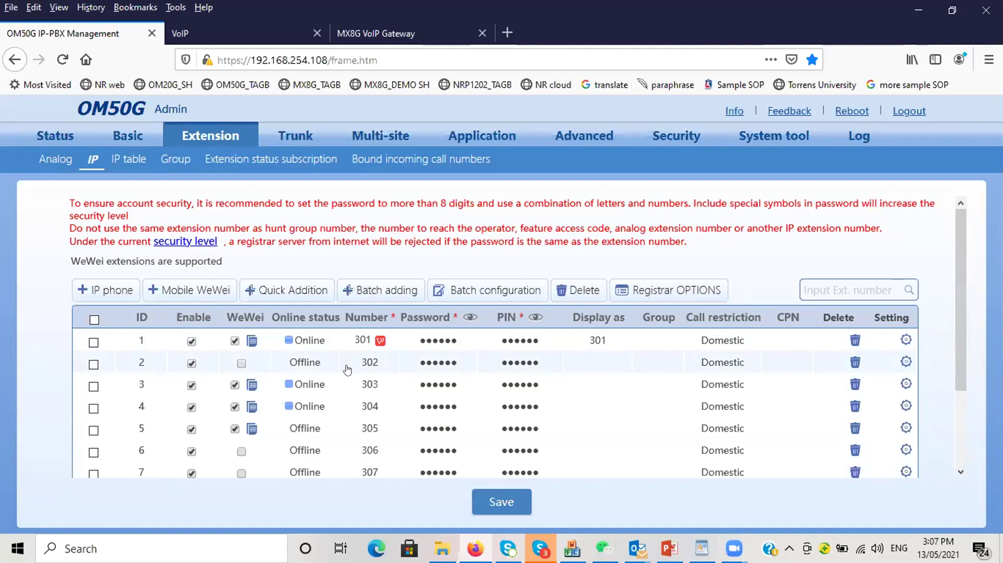
Step: Check line 302's username on the phone, then reveal the IP extension PINs as plain digits
left_click(240, 40)
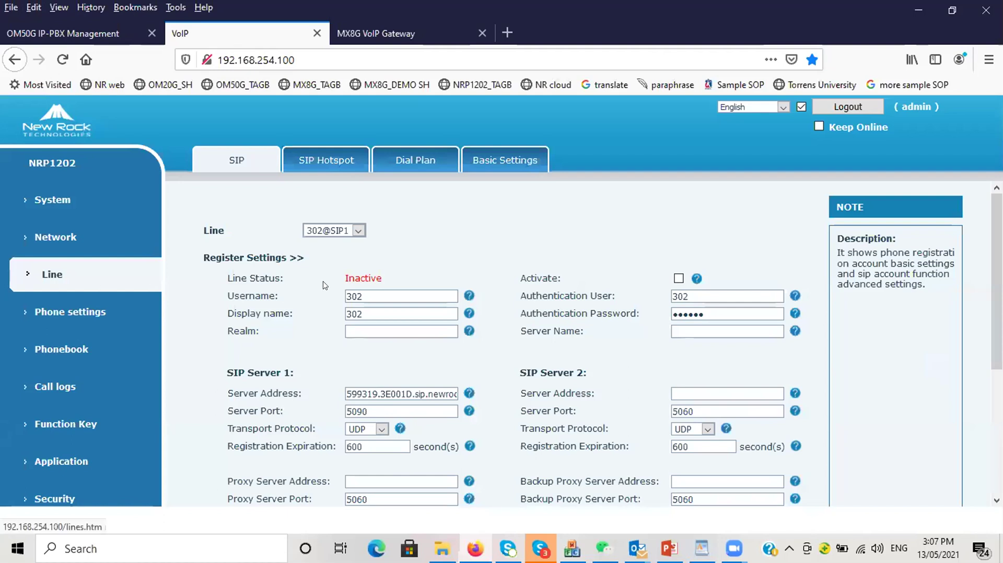
double_click(375, 296)
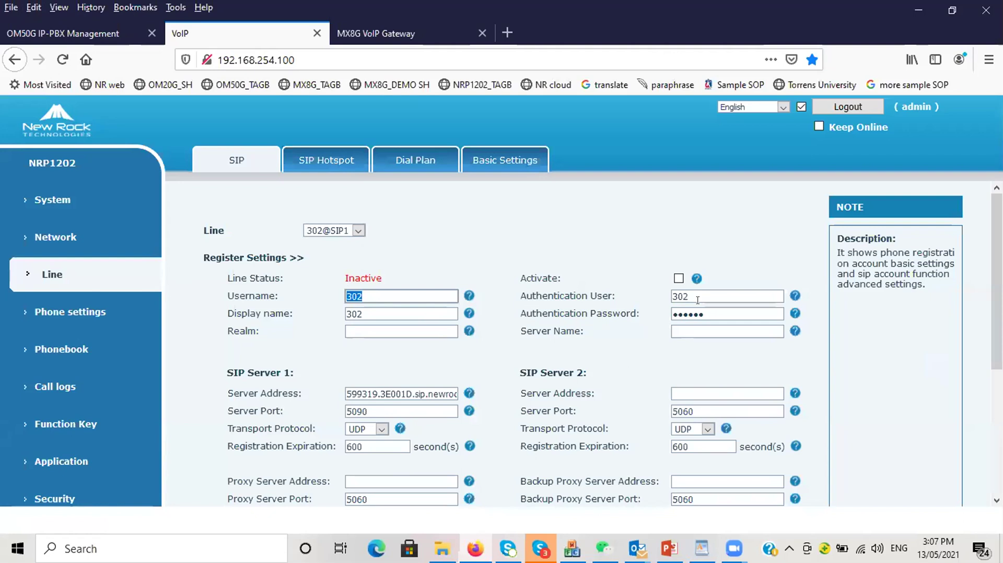
left_click(98, 39)
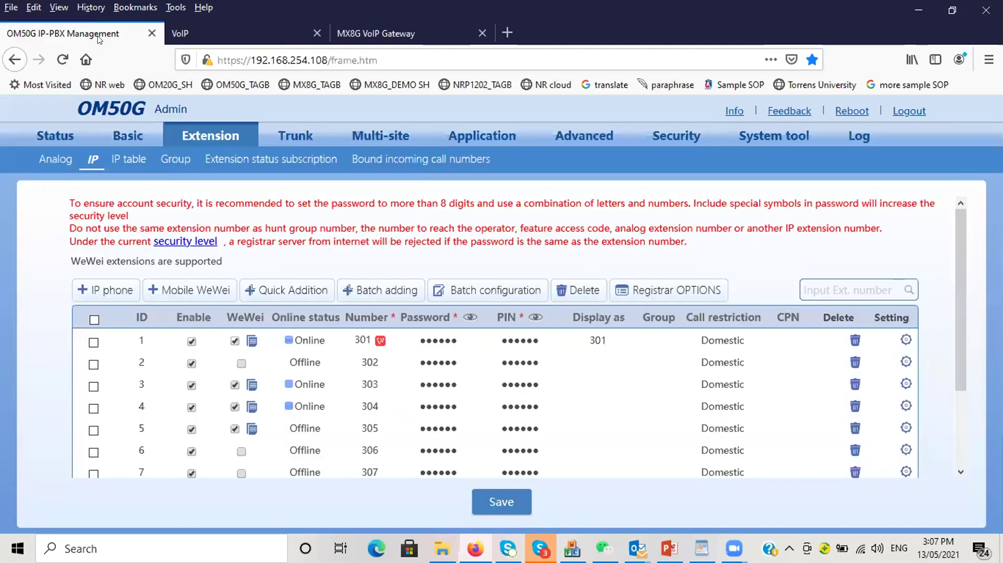
left_click(533, 320)
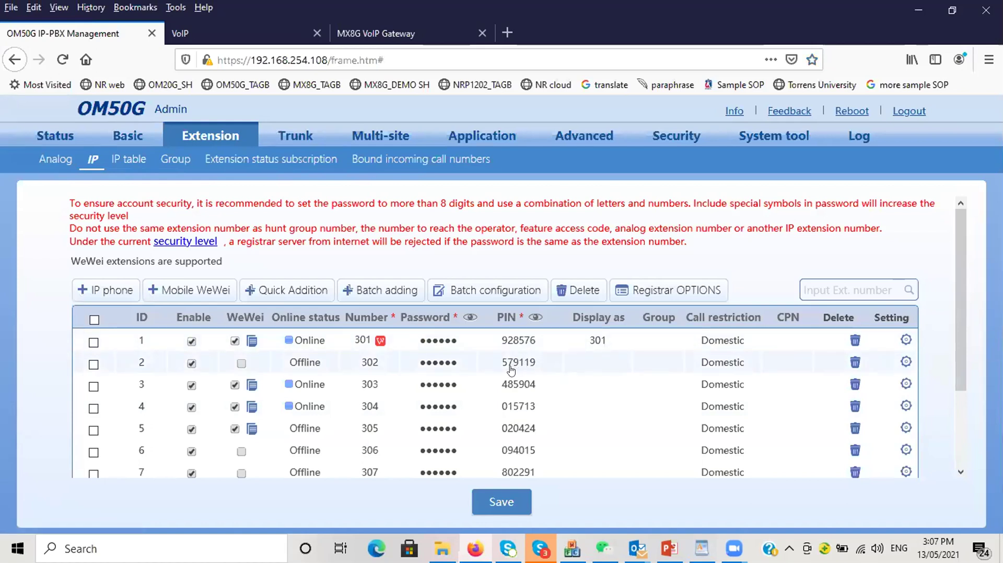
left_click(225, 36)
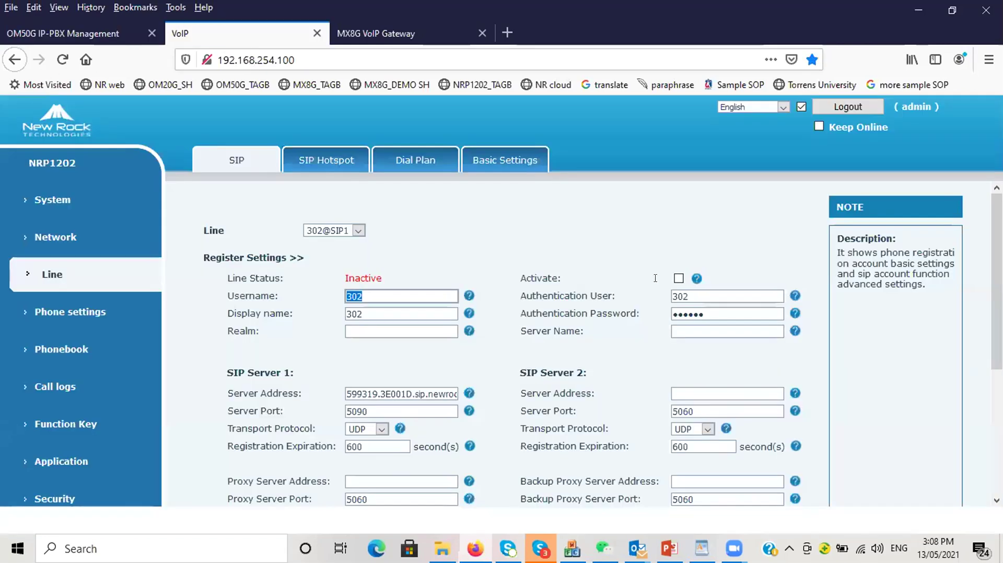
left_click(384, 392)
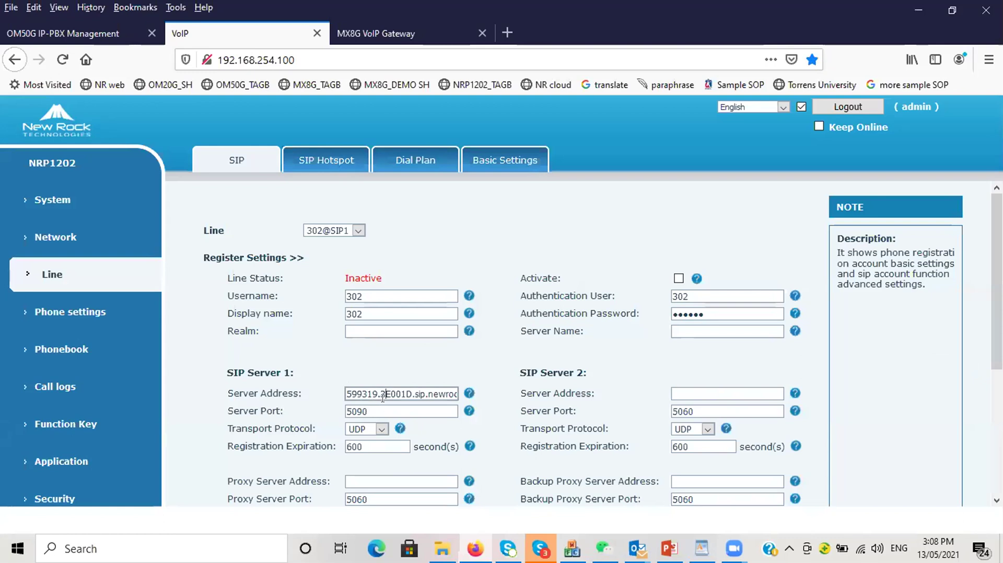
left_click(417, 393)
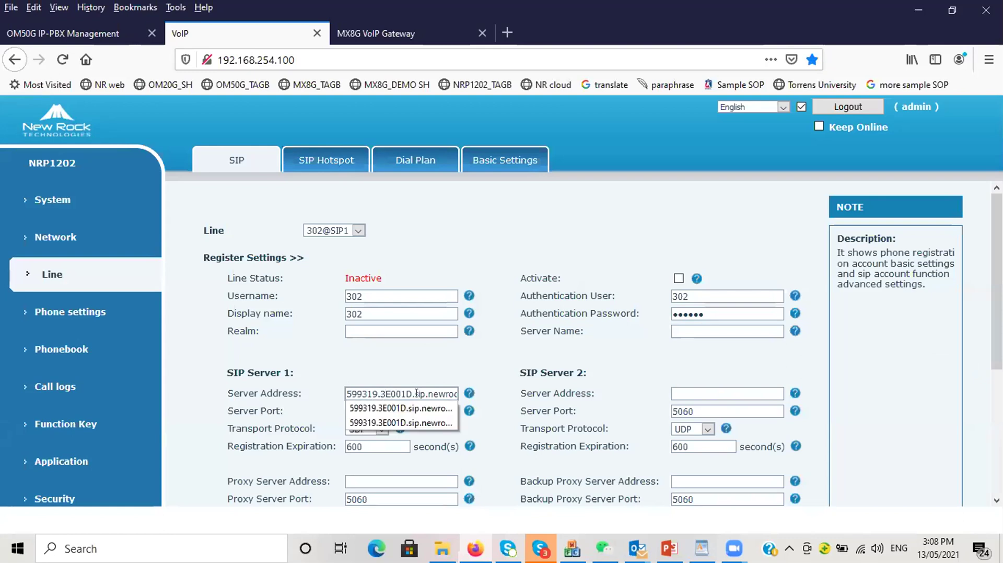
Step: Copy the external-terminal registrar address 599319.3E001D.sip.newrocktech.com:5090 from the Remote access page
left_click(78, 33)
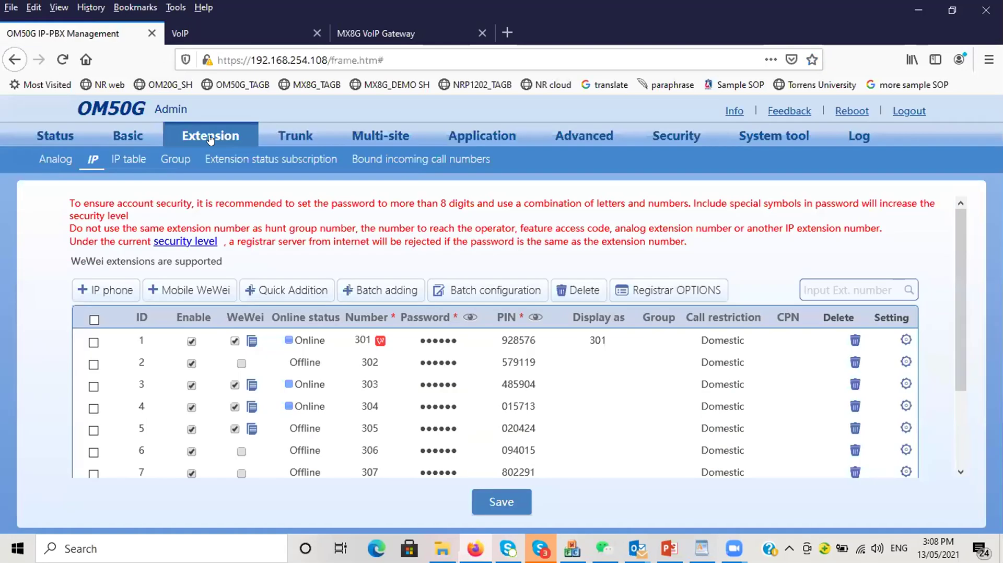
mouse_move(128, 140)
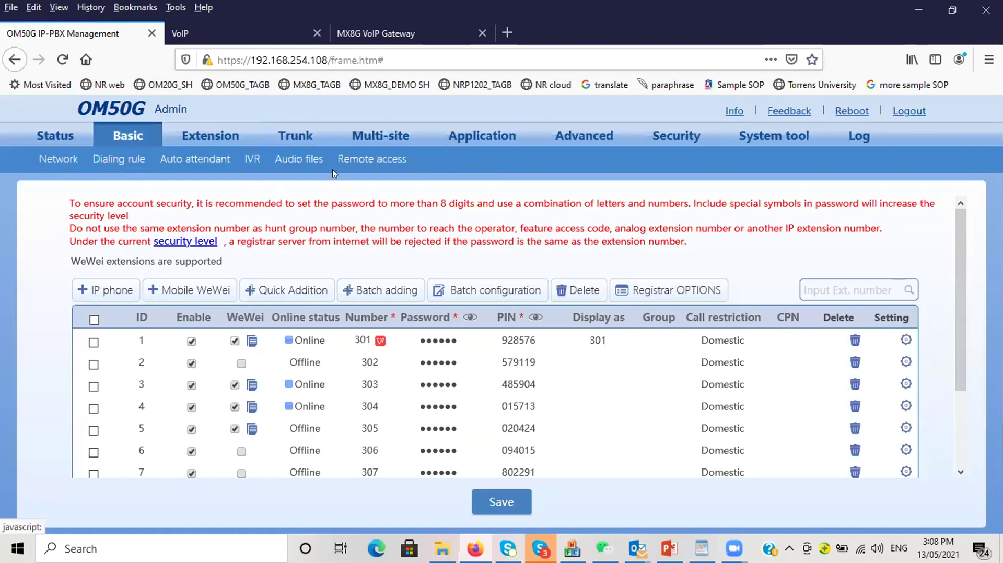
left_click(371, 159)
scroll(604, 338, "down", 2)
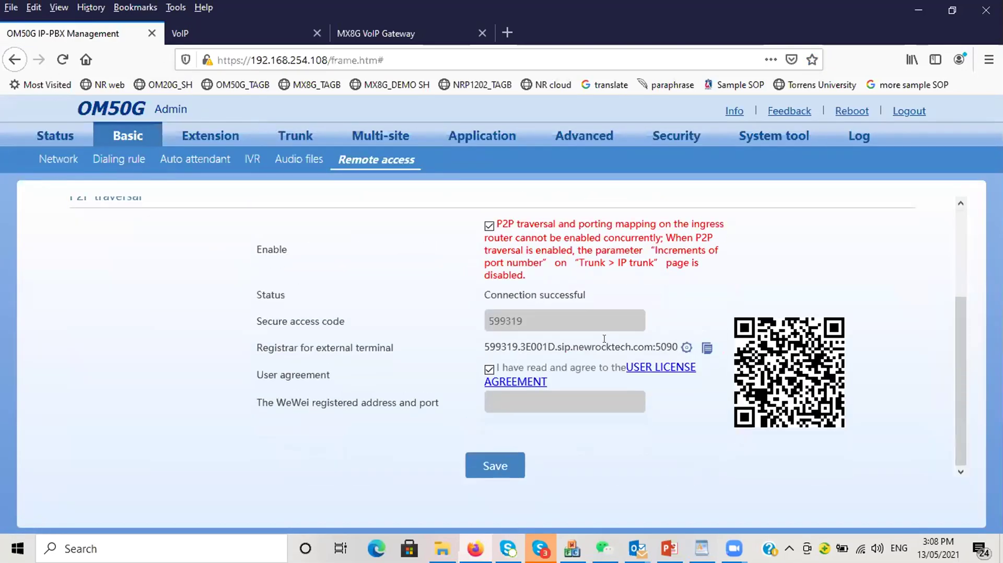
left_click(702, 350)
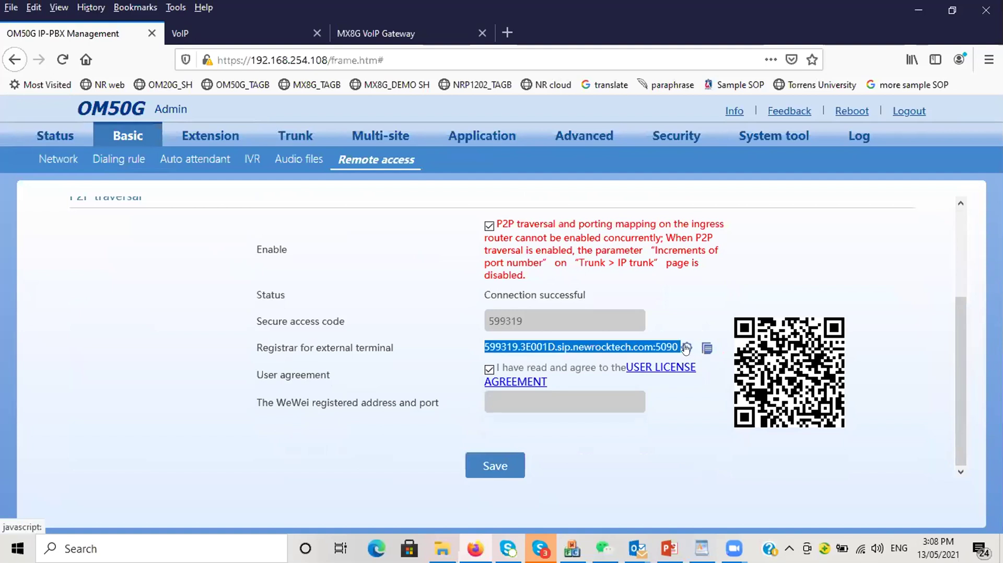
left_click(203, 29)
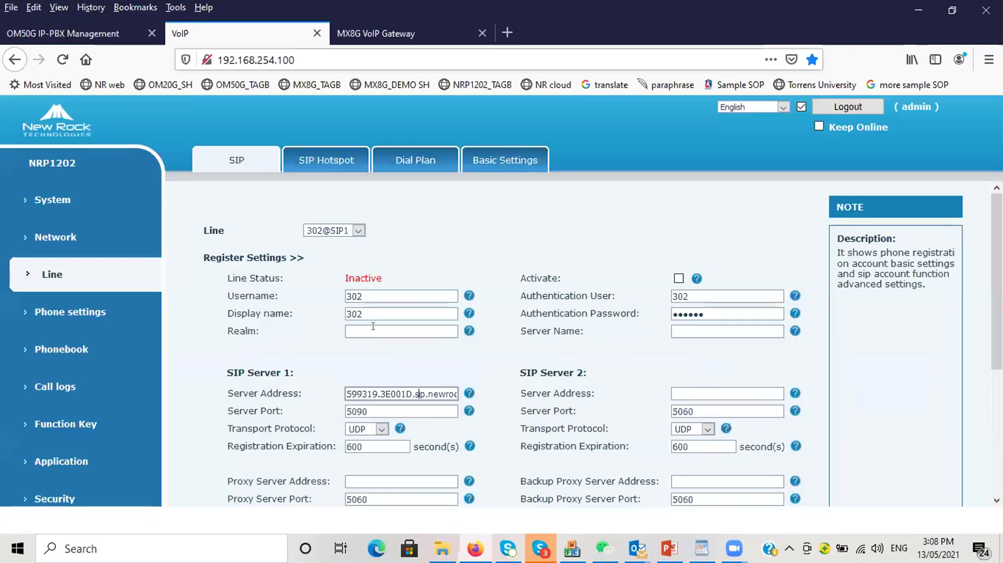
Step: Verify SIP server 599319.3E001D.sip.newrocktech.com port 5090, activate line 302, and apply it
left_click(380, 393)
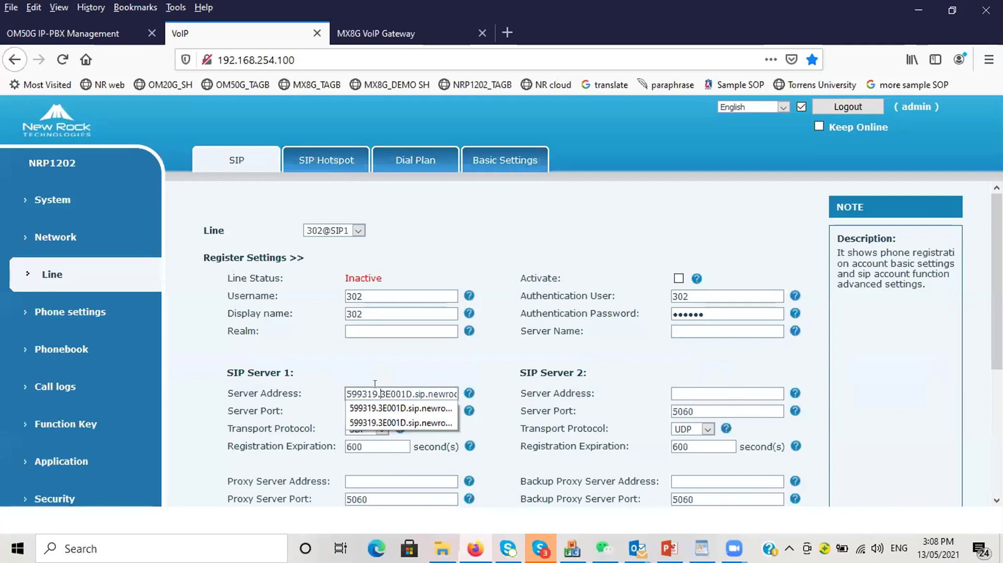
left_click(442, 359)
left_click(371, 407)
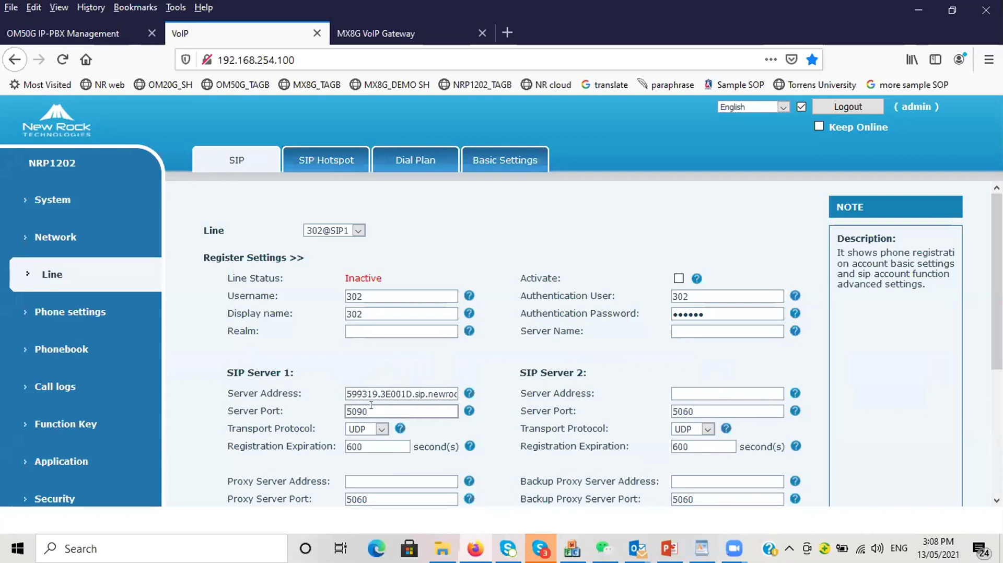
scroll(374, 405, "down", 3)
scroll(380, 403, "up", 3)
left_click(681, 275)
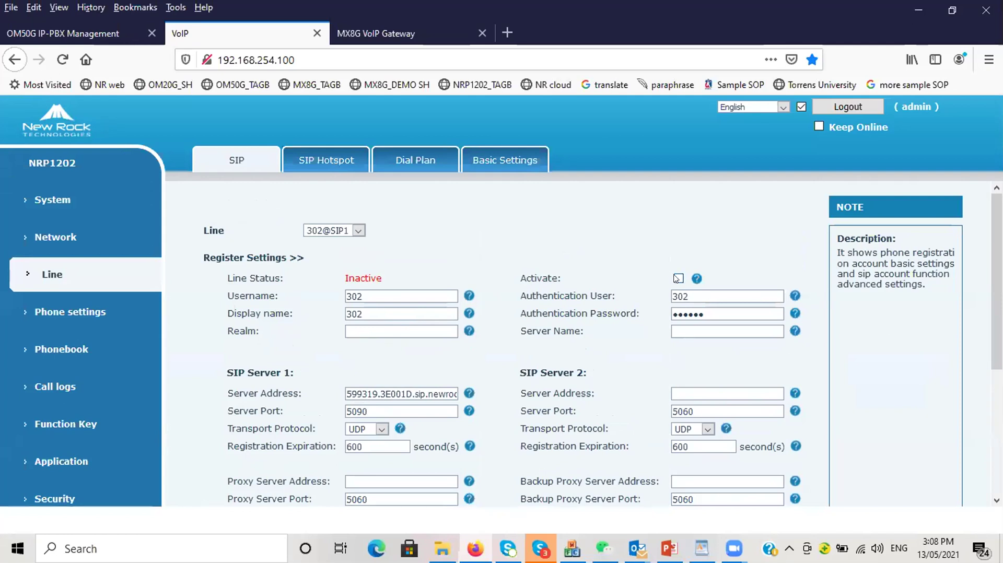
scroll(436, 465, "down", 4)
left_click(403, 458)
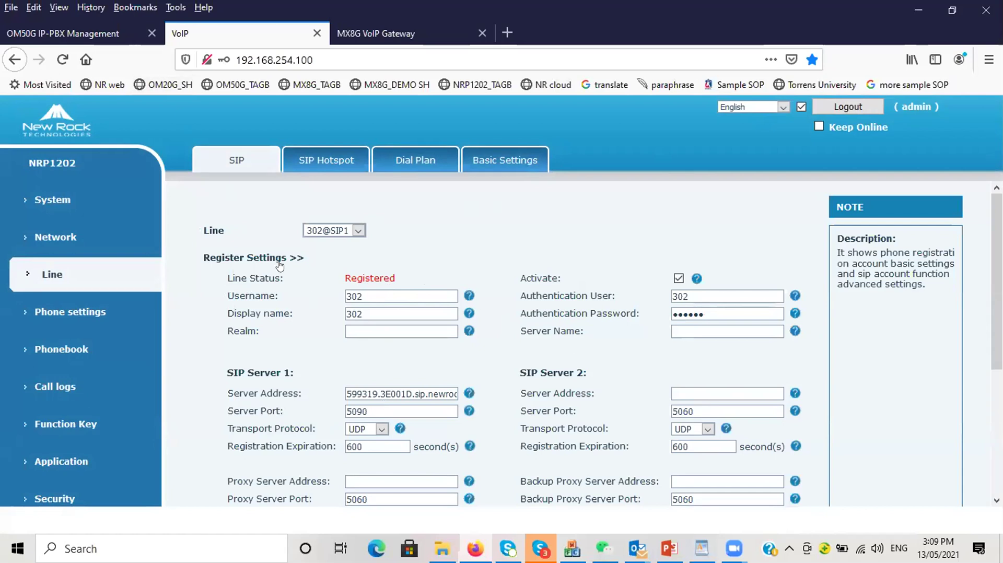
Step: Check that extension 302 reads Online in the OM50G IP extension list, then go to the MX8G login page
left_click(100, 42)
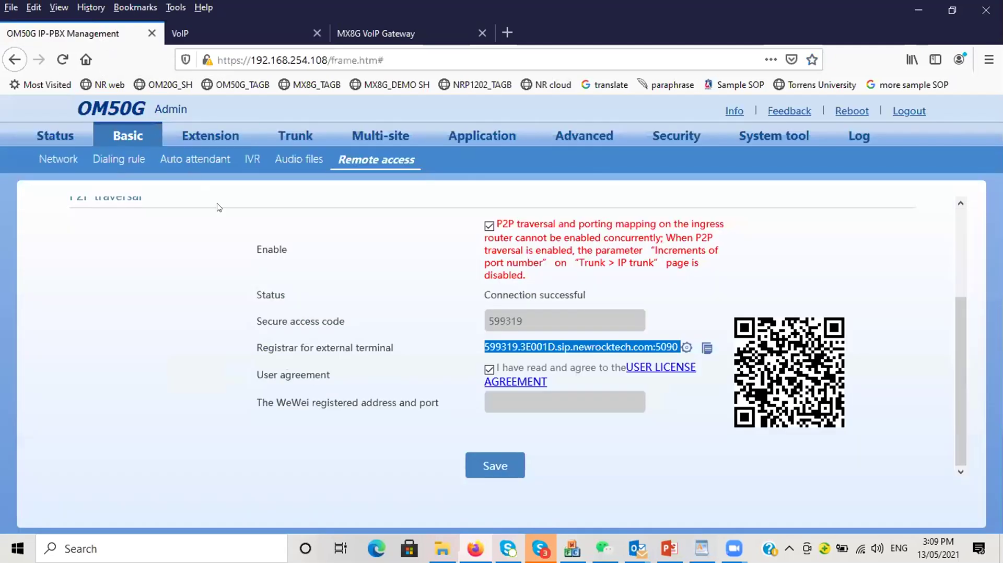
mouse_move(215, 139)
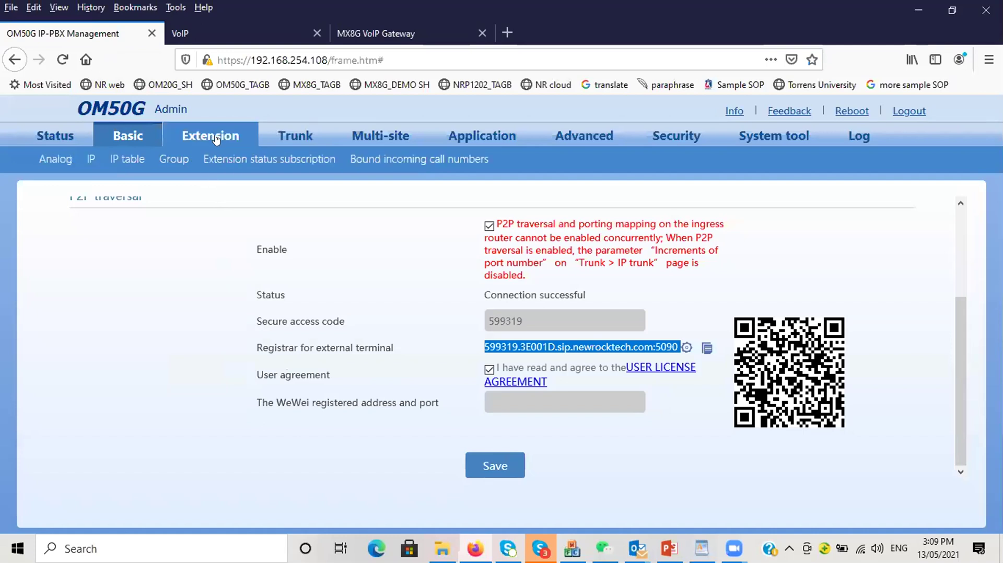
left_click(87, 163)
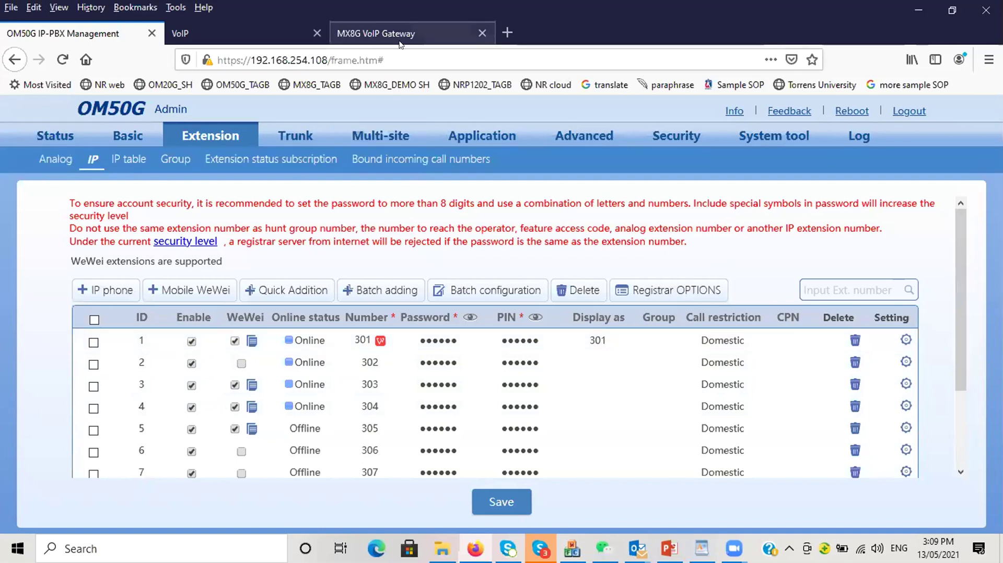
mouse_move(550, 138)
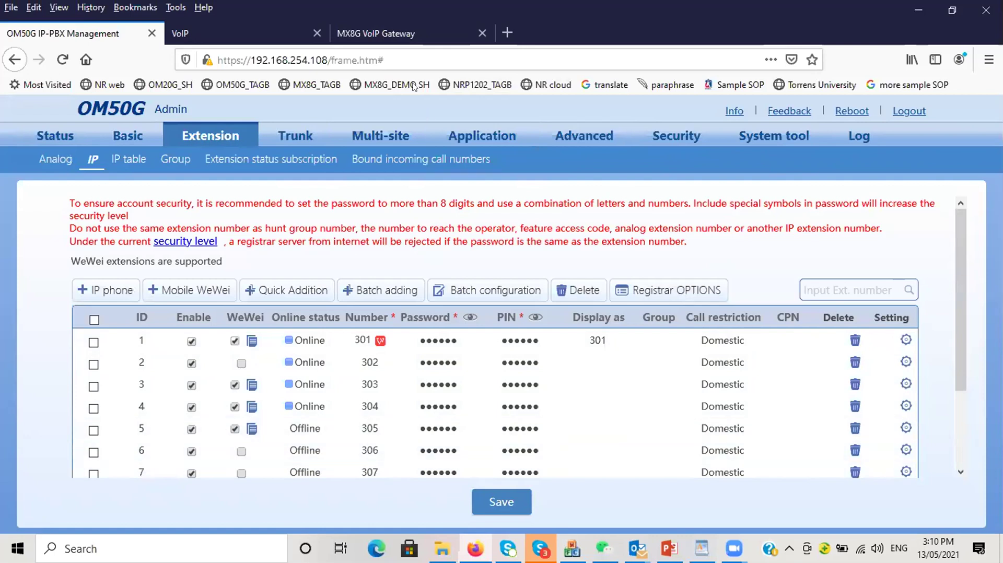
left_click(393, 36)
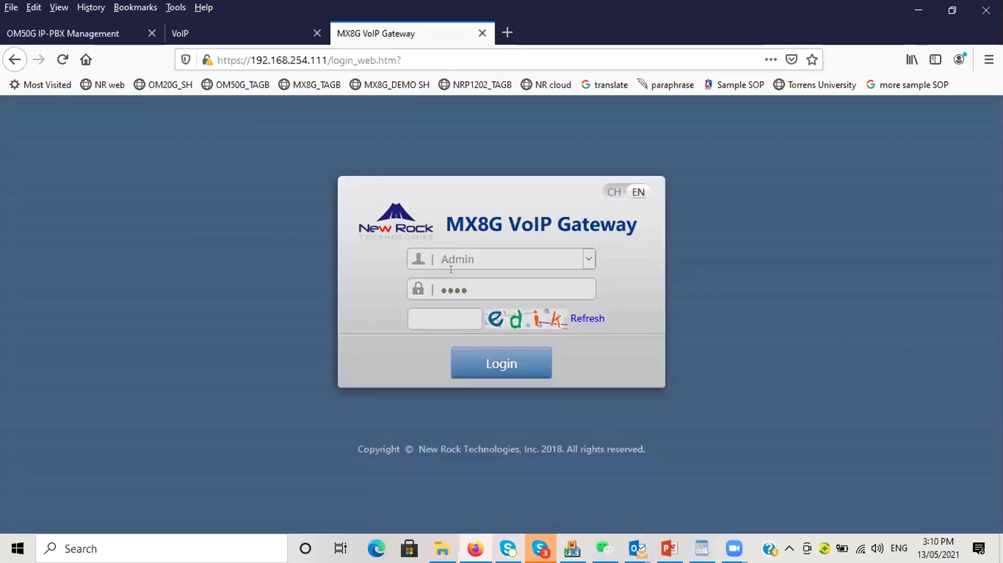
Step: Enter the captcha and log in to the MX8G gateway with the pre-filled Admin account
left_click(452, 313)
type("edik")
key("Return")
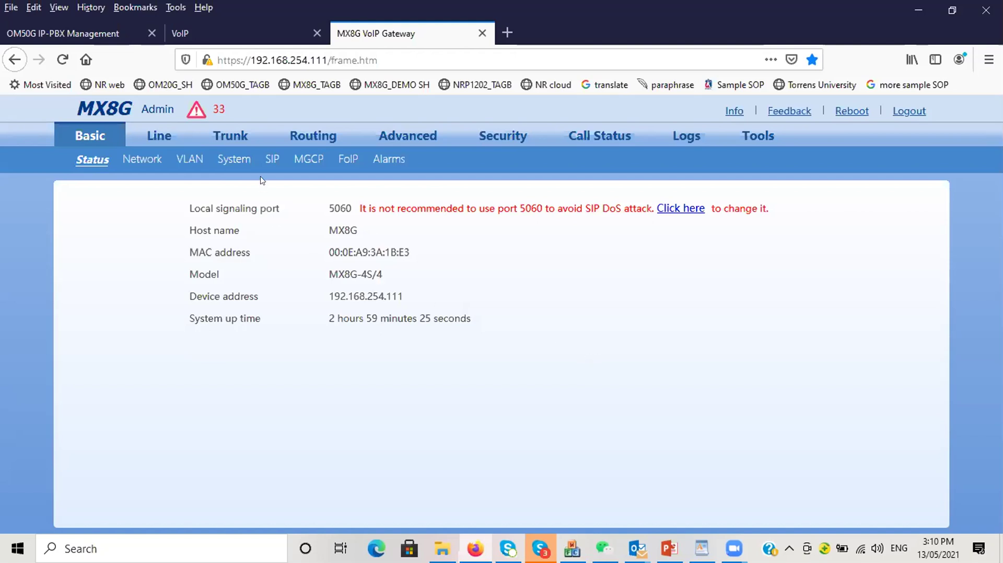
Step: In the gateway's SIP settings, change Registrar mode from Per line to Per gateway
left_click(272, 160)
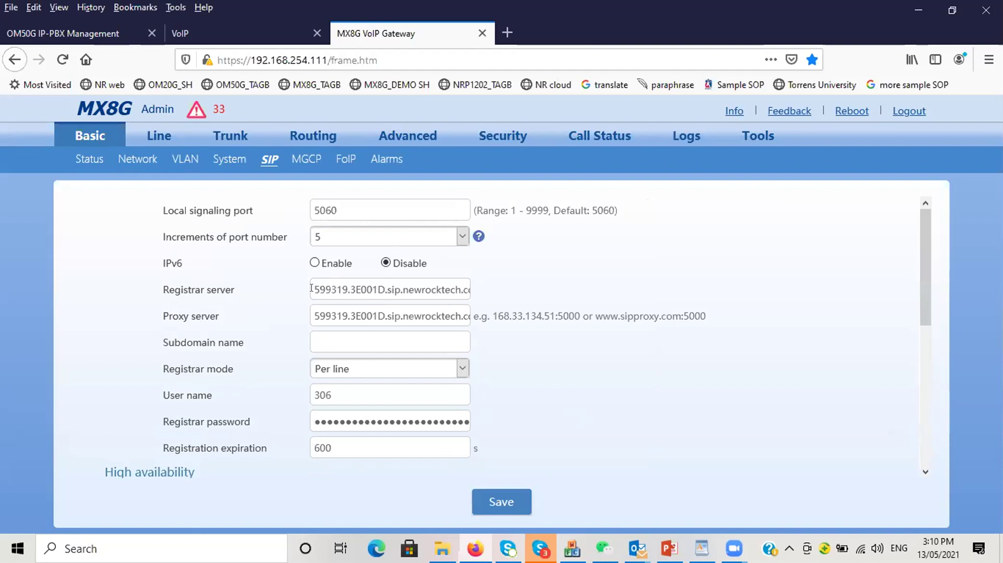
left_click_drag(311, 288, 478, 285)
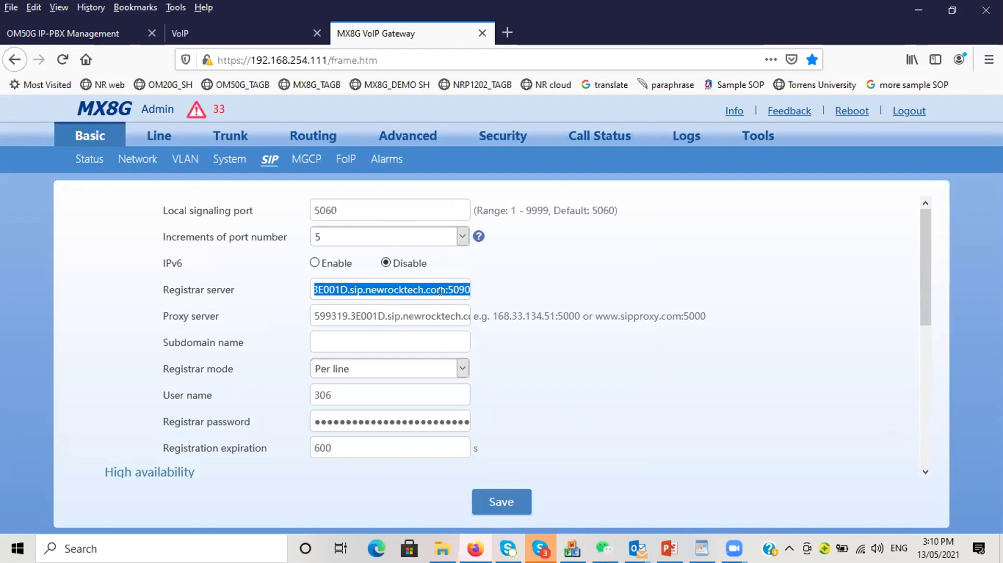
left_click(491, 346)
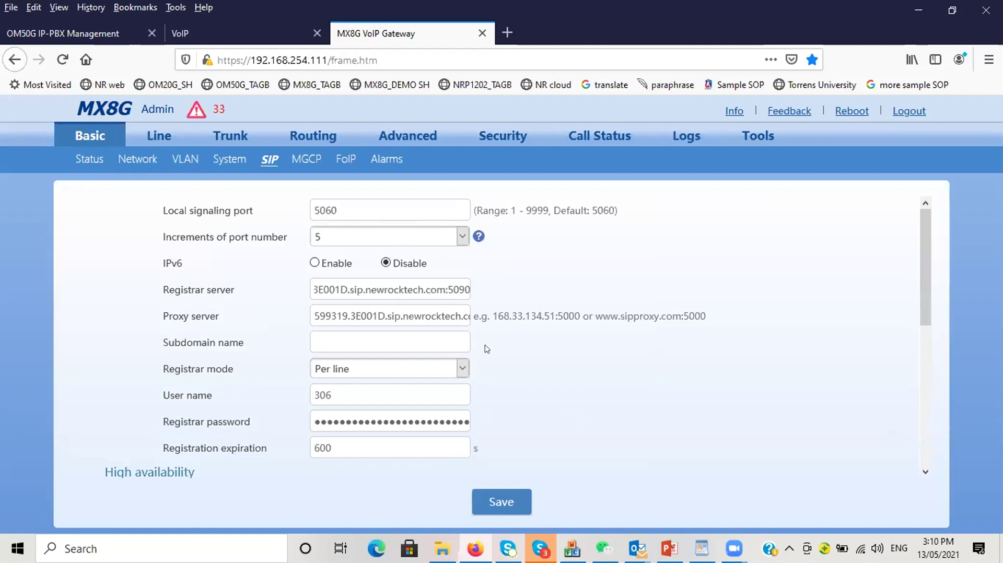
left_click(463, 370)
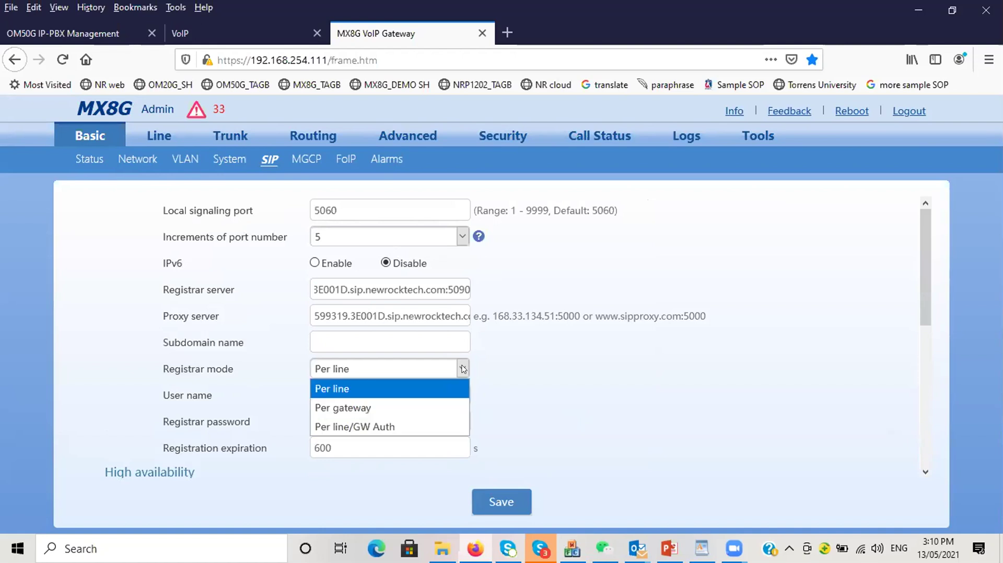
left_click(426, 407)
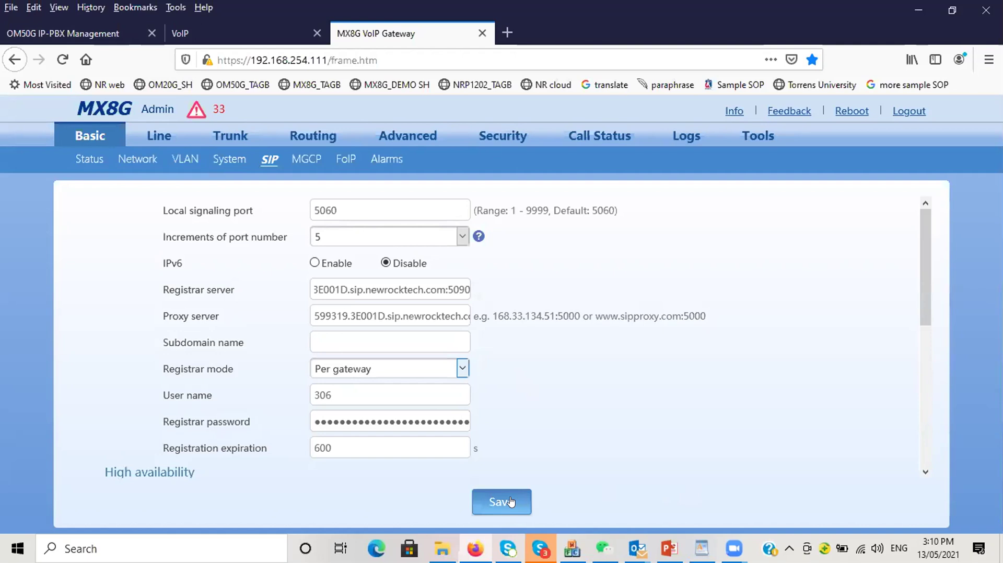
Step: Fill the registrar password for user 306, cross-checking the extension PINs in the OM50G list
left_click(361, 398)
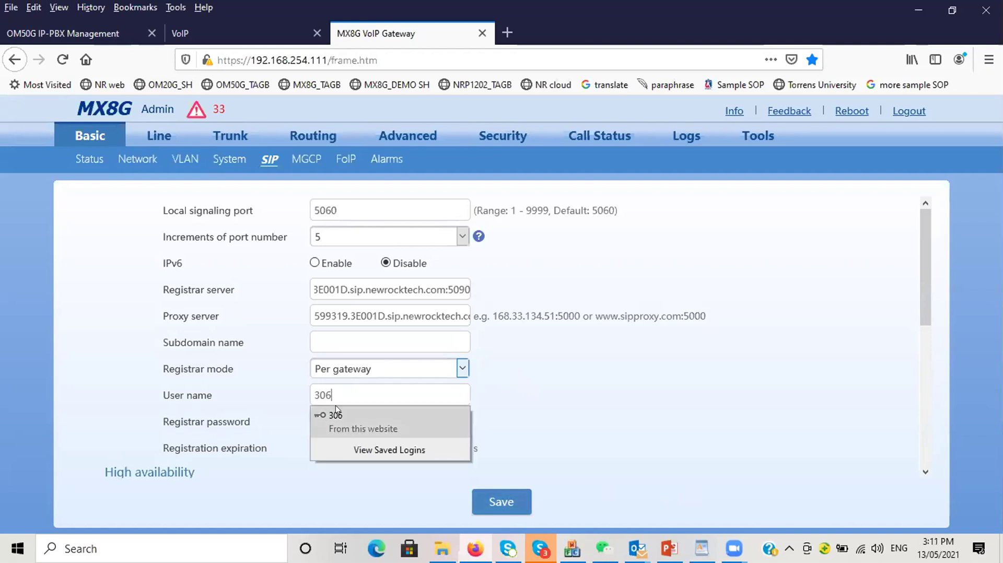
left_click(413, 427)
left_click(63, 33)
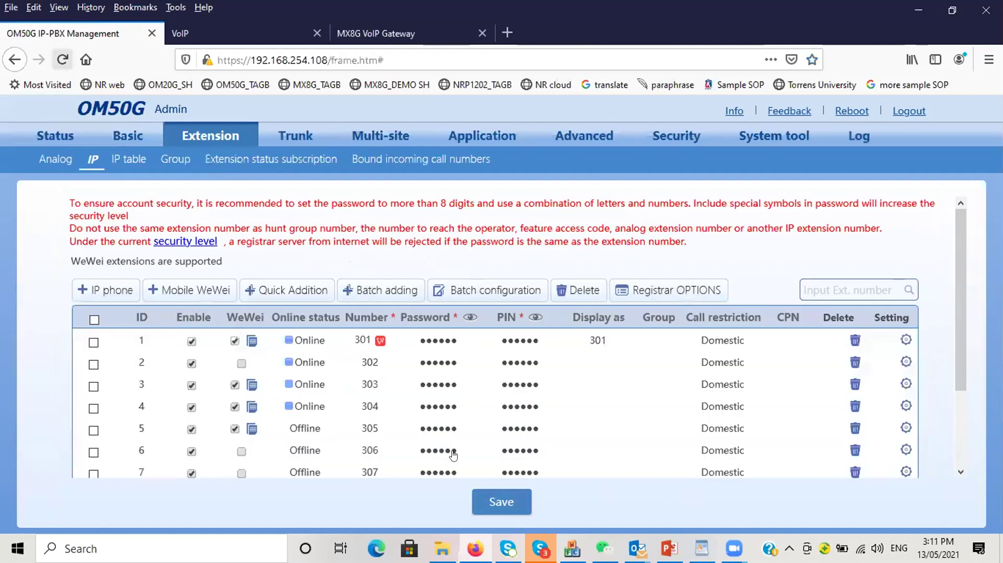
left_click(535, 318)
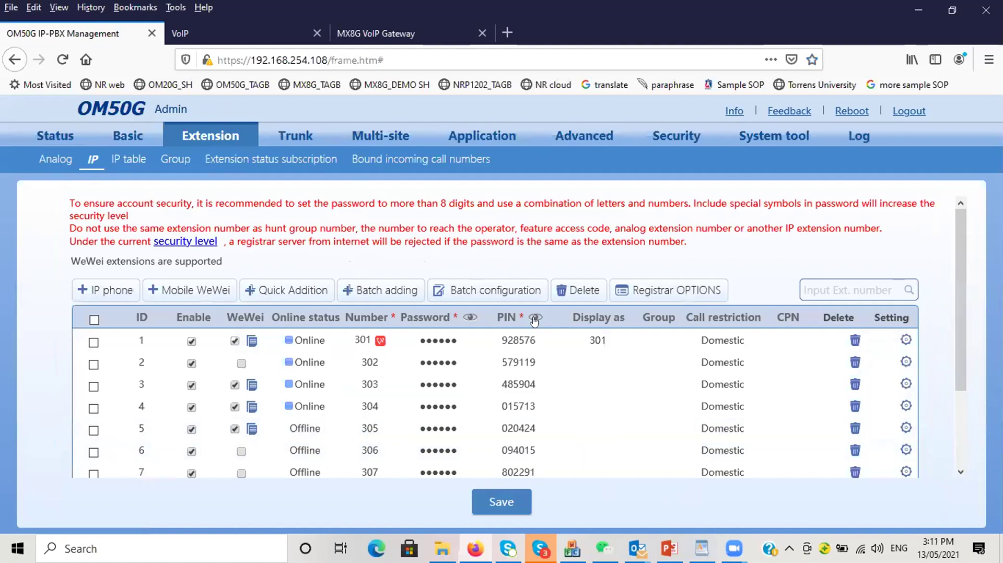
left_click(381, 33)
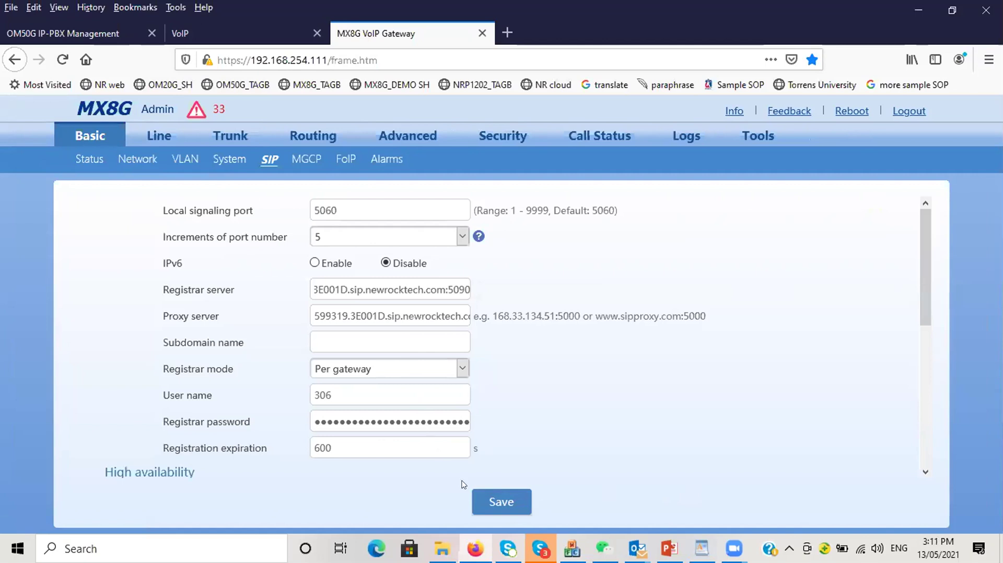
Step: Save the gateway's SIP configuration and dismiss the confirmation message
left_click(488, 500)
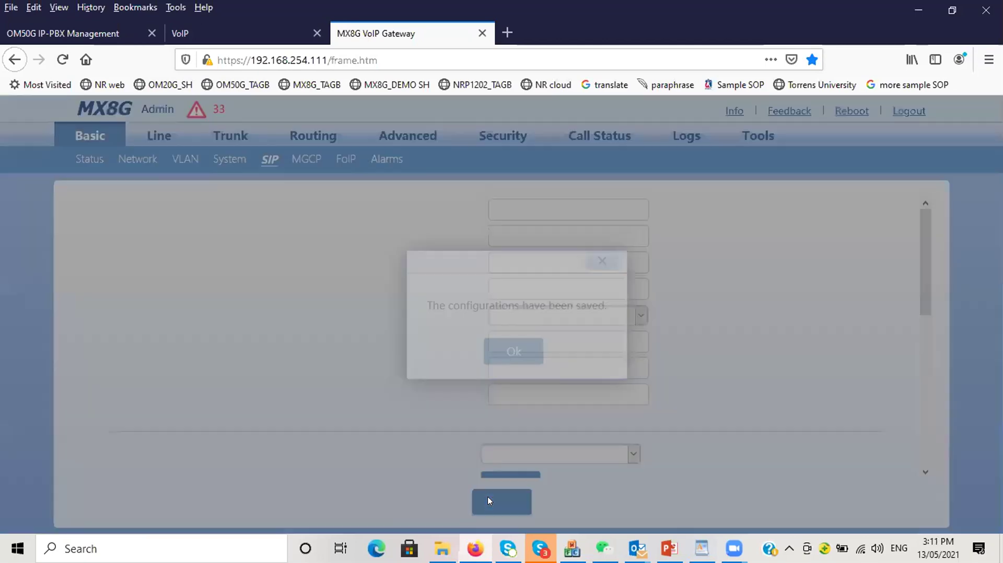
left_click(514, 353)
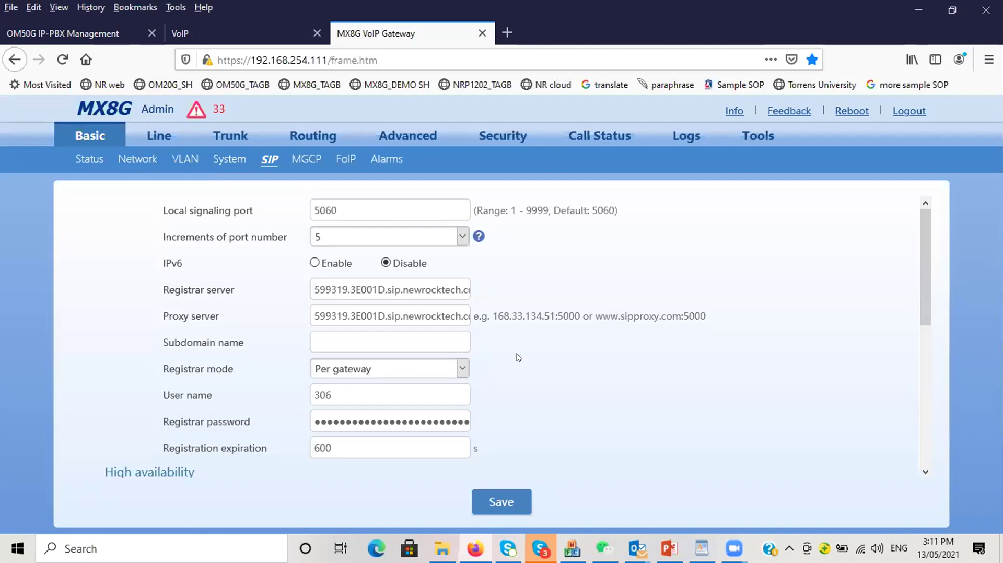
left_click(585, 140)
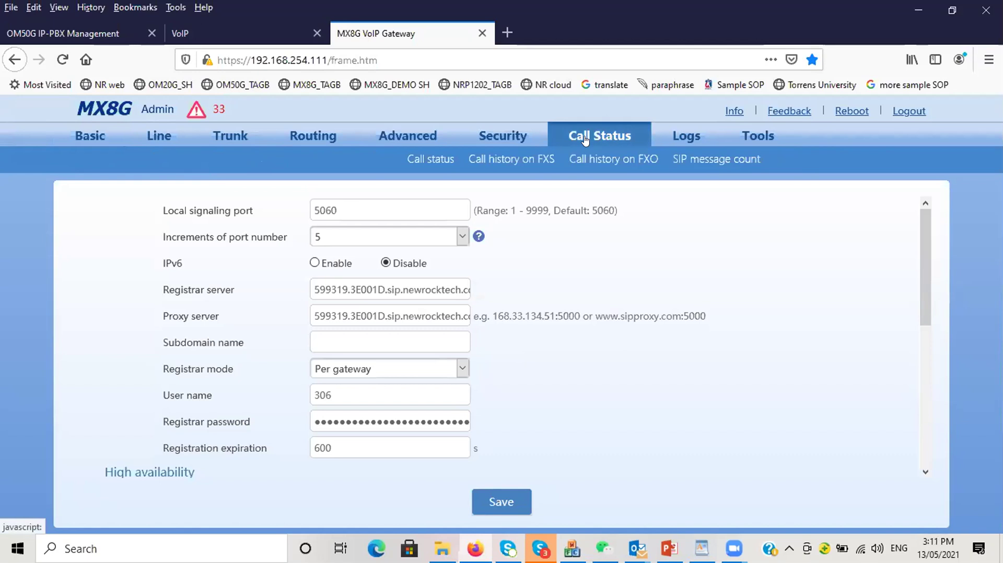
Step: Confirm all eight gateway lines show Register success, then return to the OM50G extensions
left_click(420, 166)
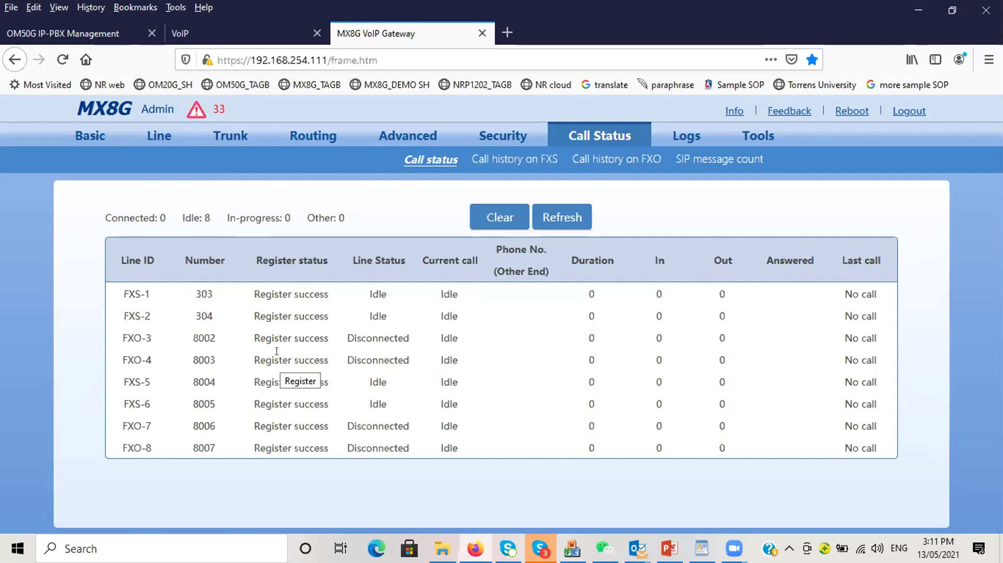
left_click(75, 34)
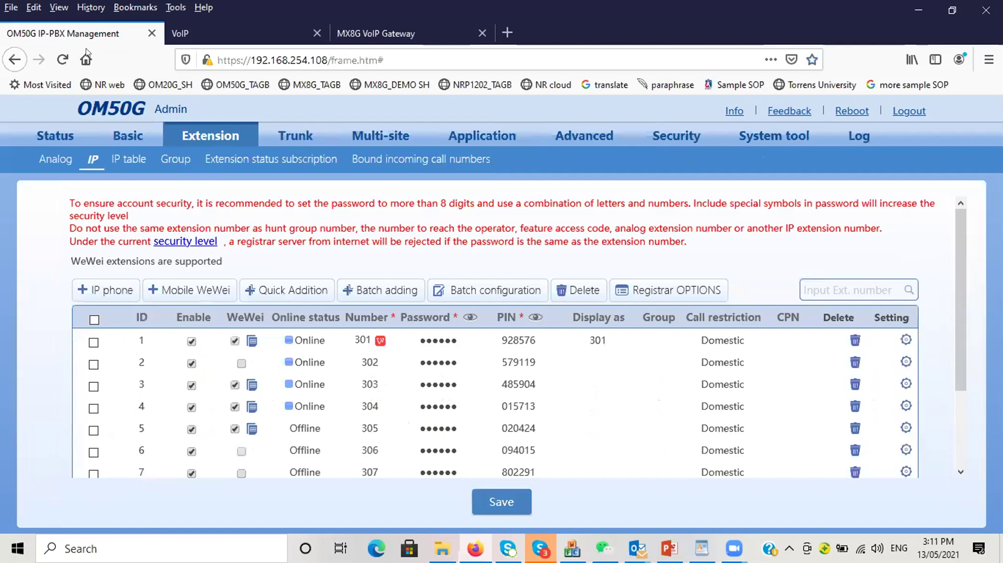
Step: Reload the IP extension list and check that extension 306 now reads Online
left_click(56, 162)
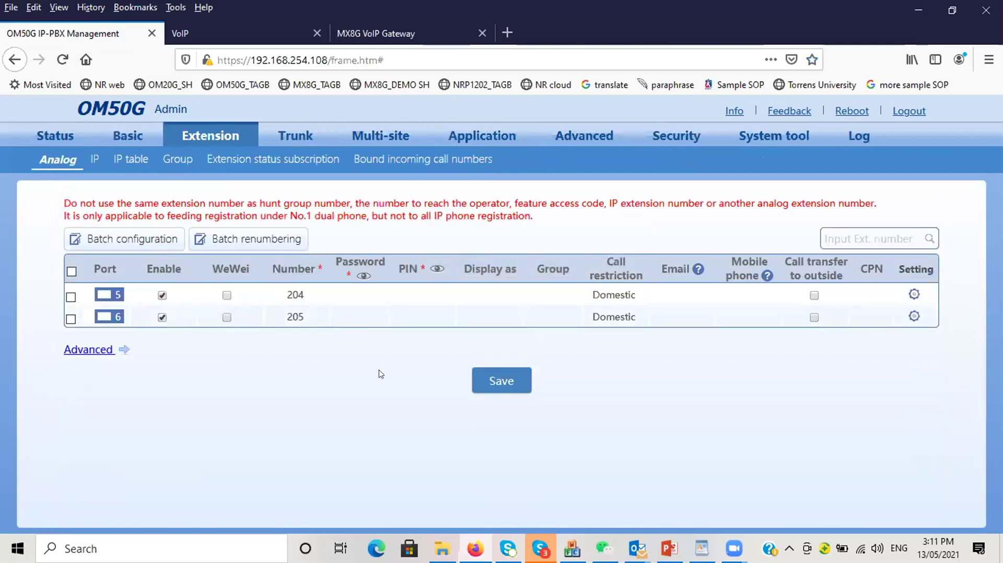
left_click(93, 160)
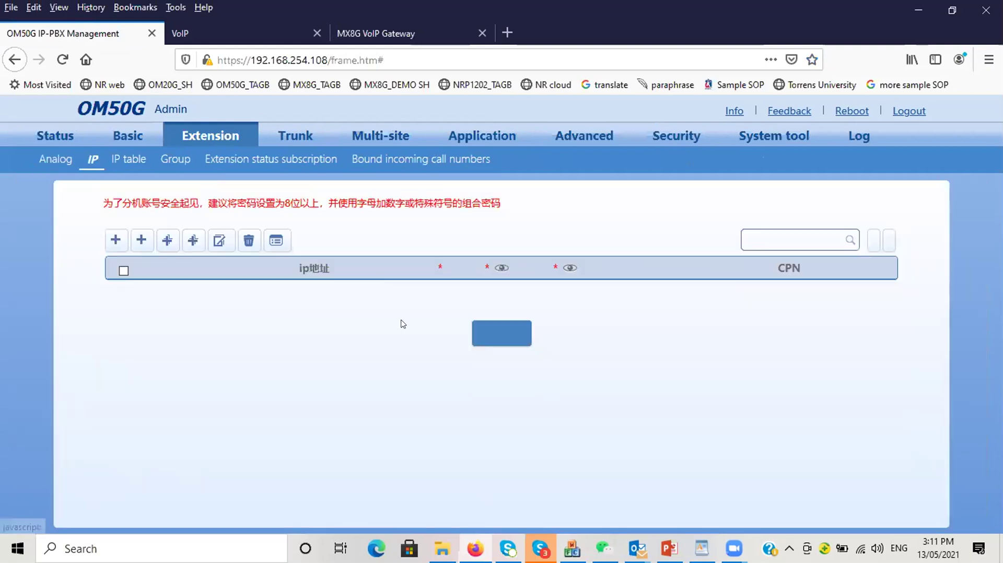
scroll(378, 334, "down", 3)
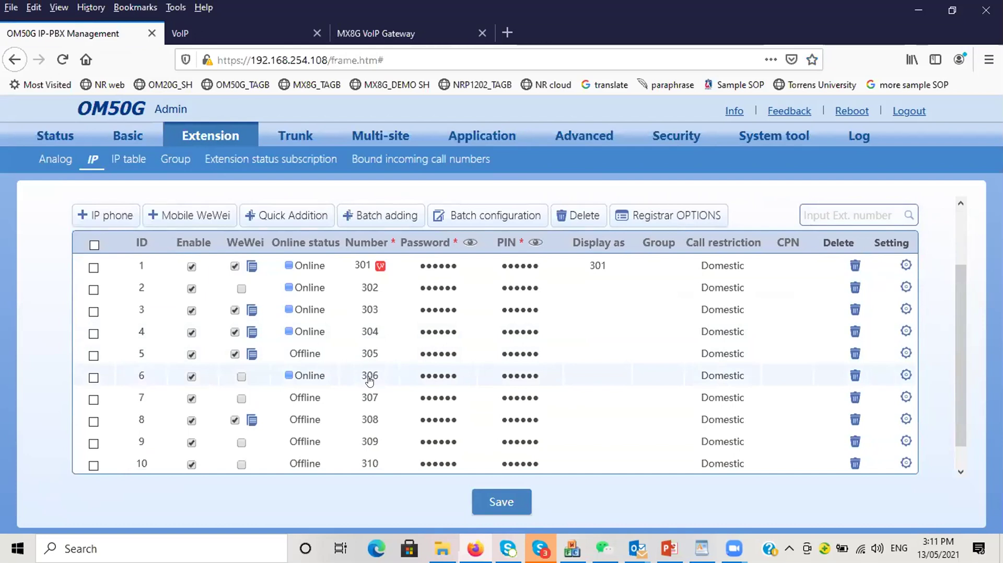
scroll(370, 380, "up", 2)
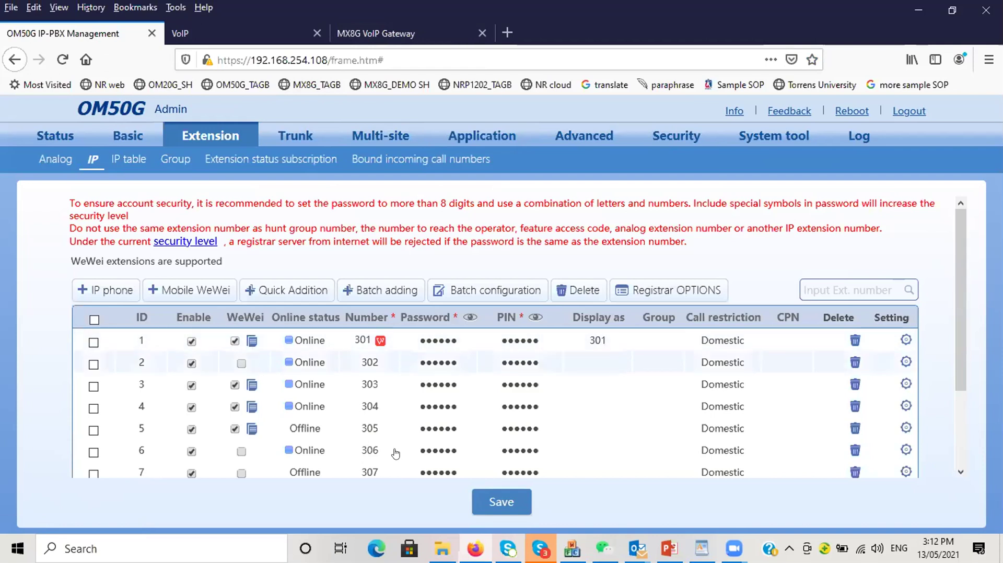
Step: Generate the WeWei invitation code and QR code for extension 305
left_click(251, 429)
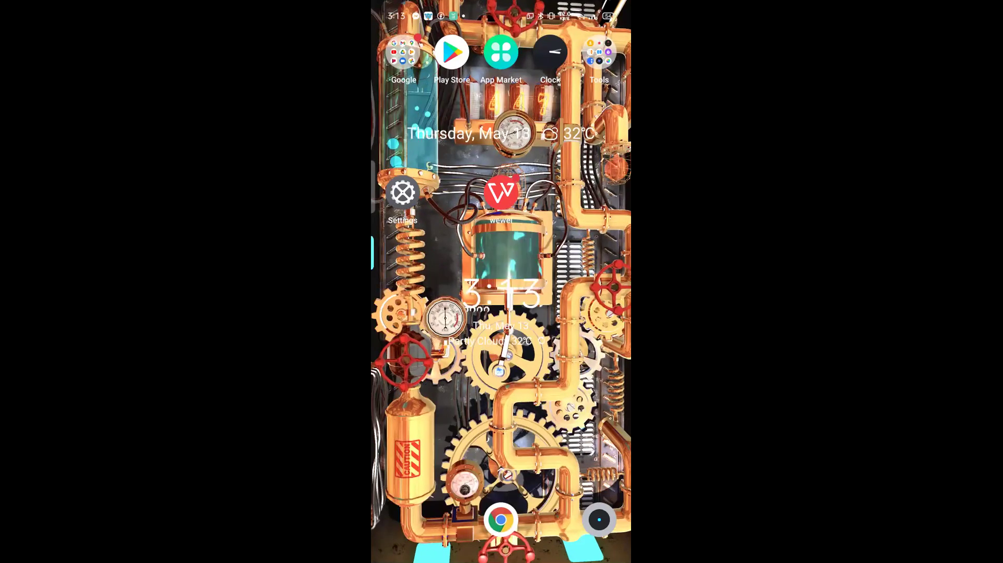
Step: In WeWei, add an account by scanning the invitation QR code and register it as extension 305
left_click(501, 193)
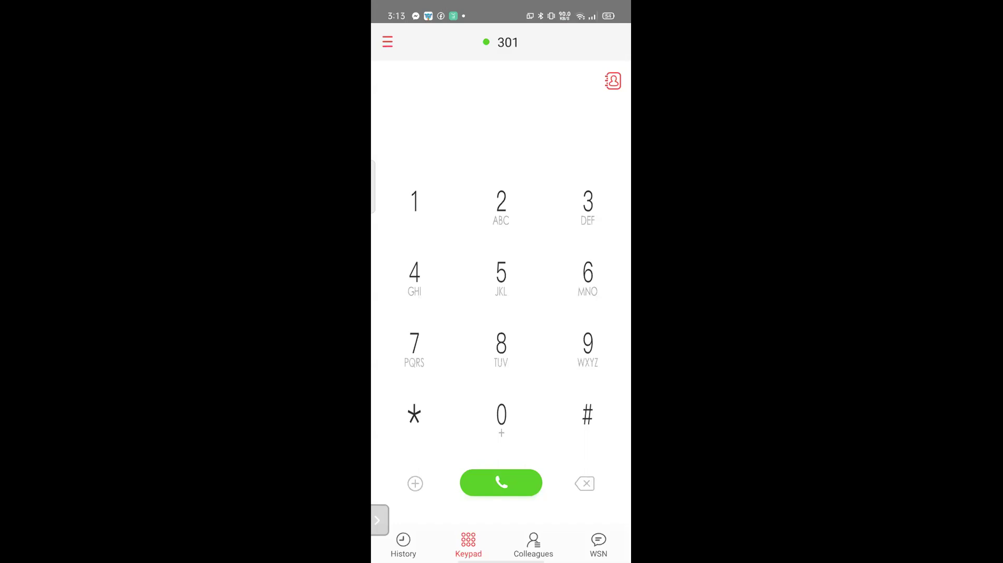
left_click(387, 41)
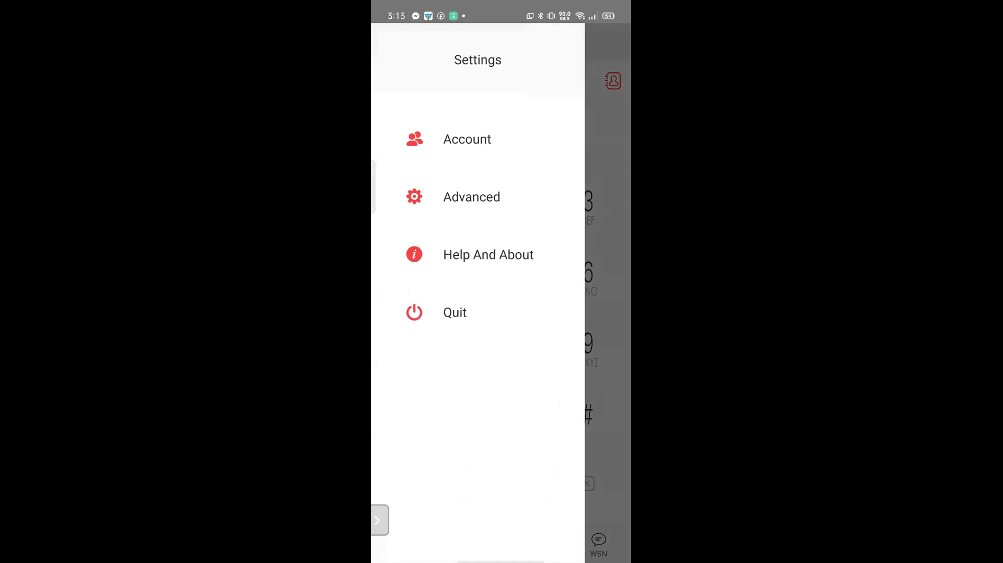
left_click(467, 139)
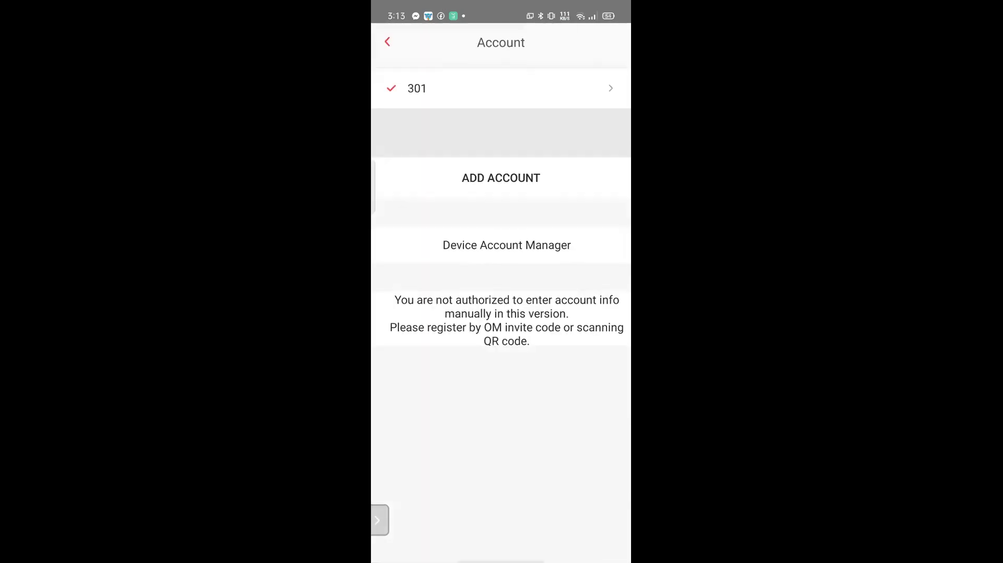
left_click(501, 178)
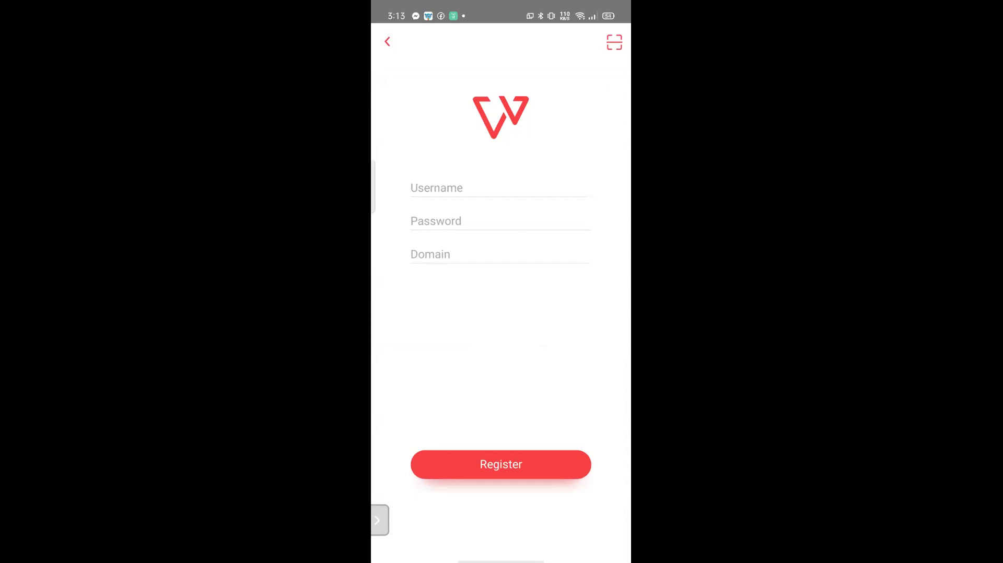
left_click(614, 42)
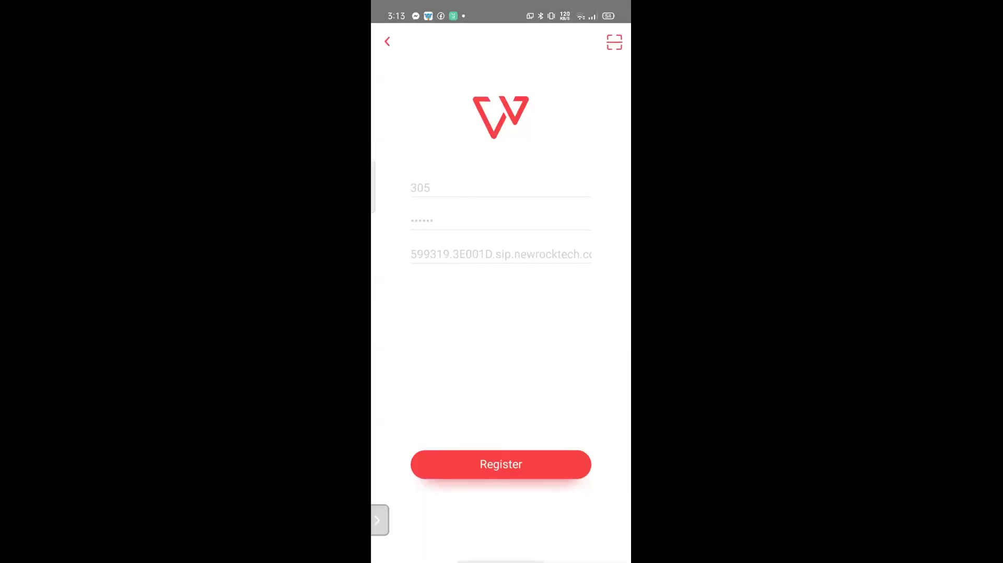
left_click(500, 464)
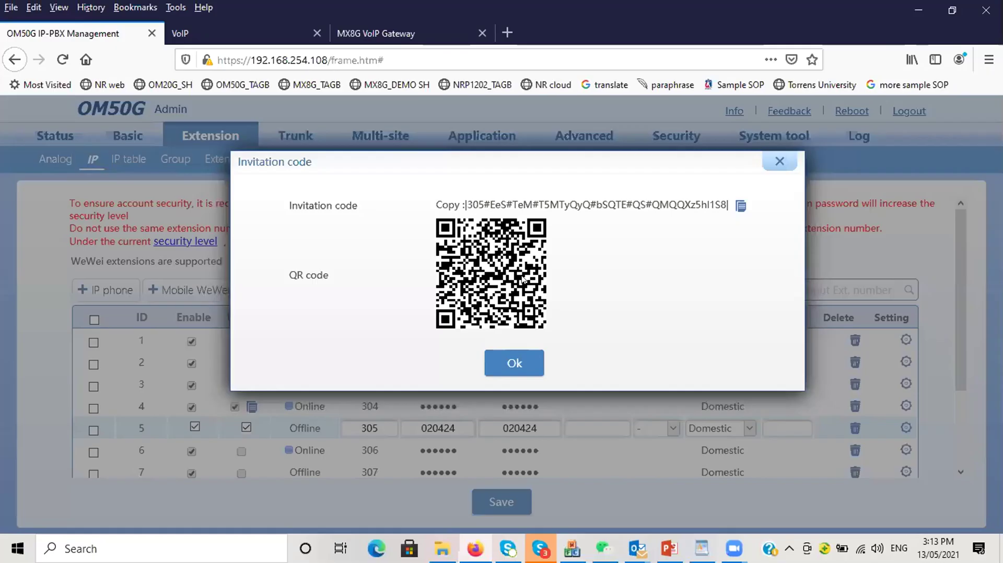
Step: Close extension 305's invitation code window to return to the IP extension list
key("Return")
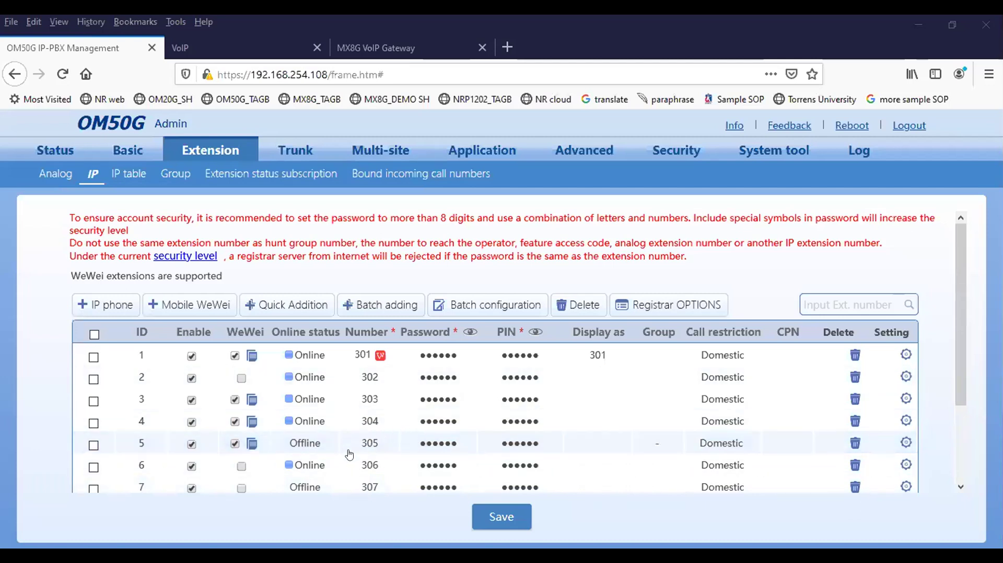
Step: Reload the IP extension list and confirm 305 is Online, leaving only 307 offline
left_click(78, 183)
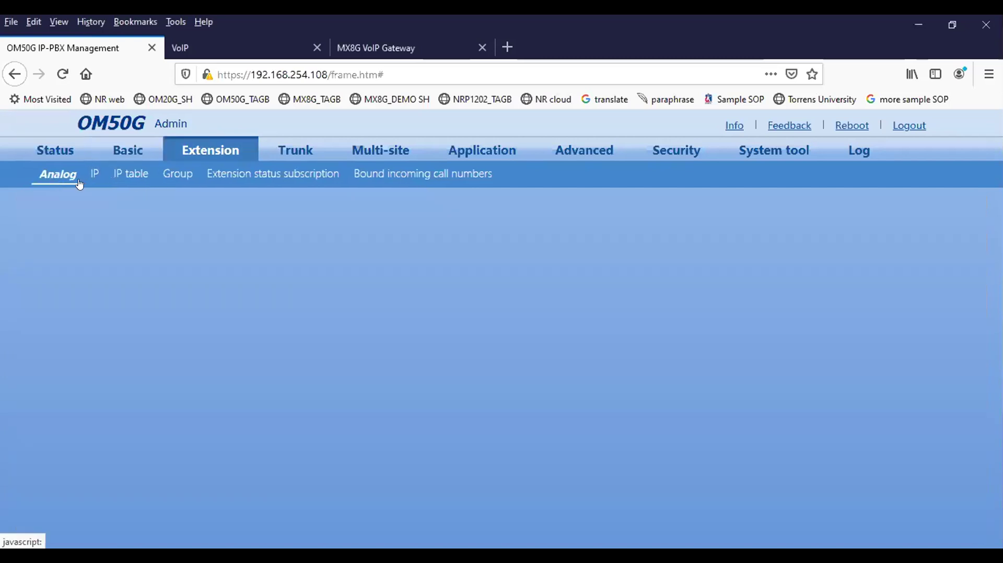
left_click(94, 173)
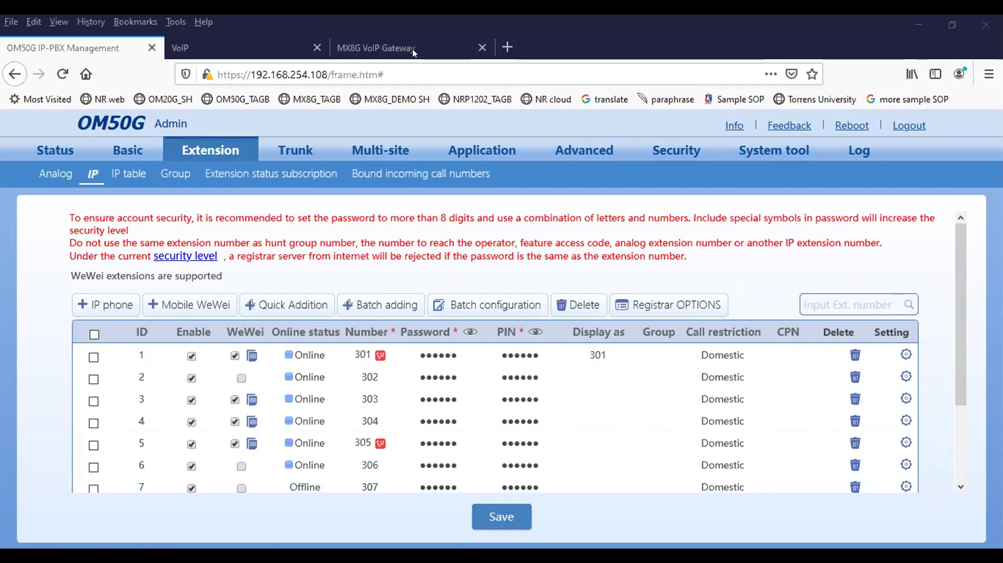
Step: In a new tab, open the New Rock website's technical support page
key("ctrl+t")
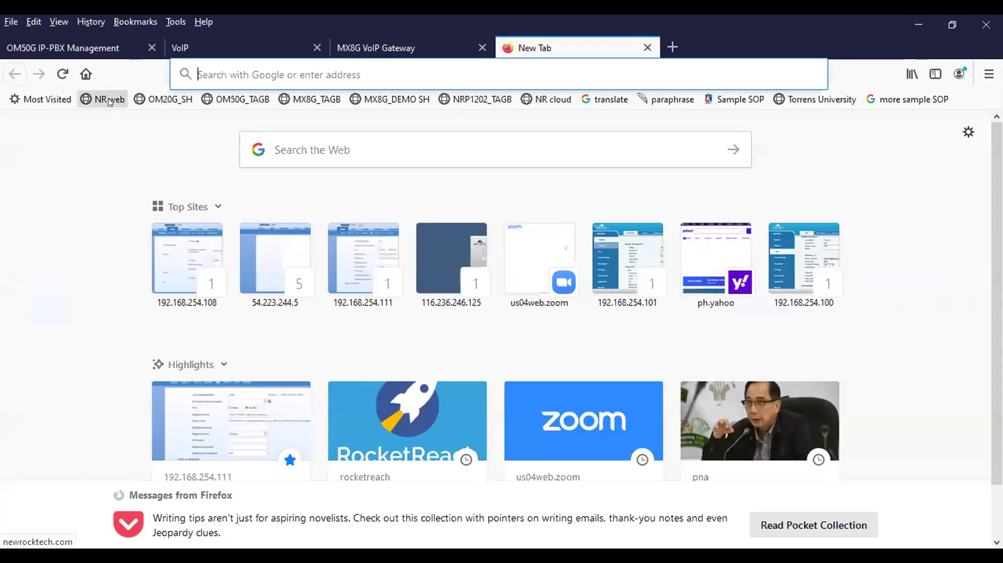
left_click(110, 101)
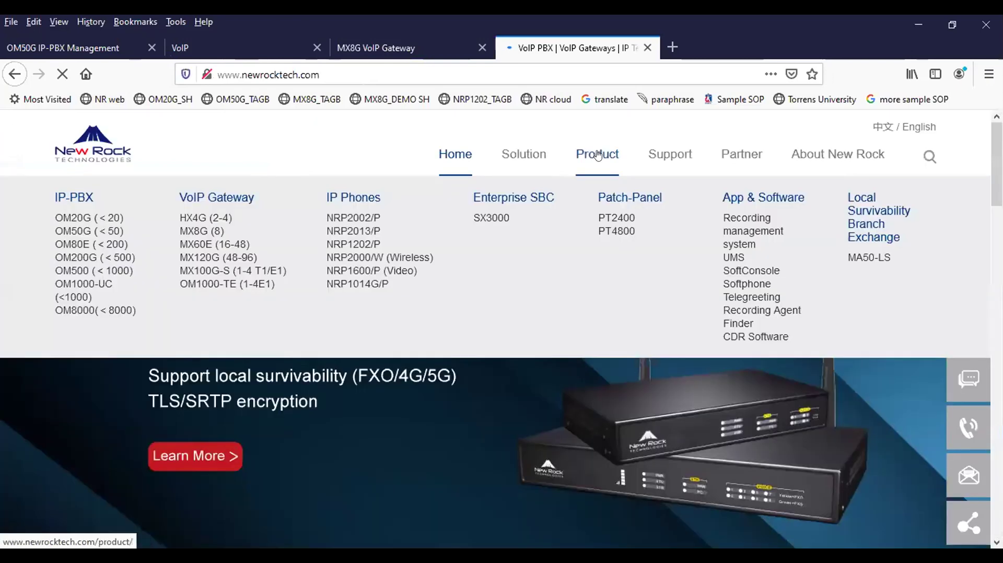
mouse_move(679, 162)
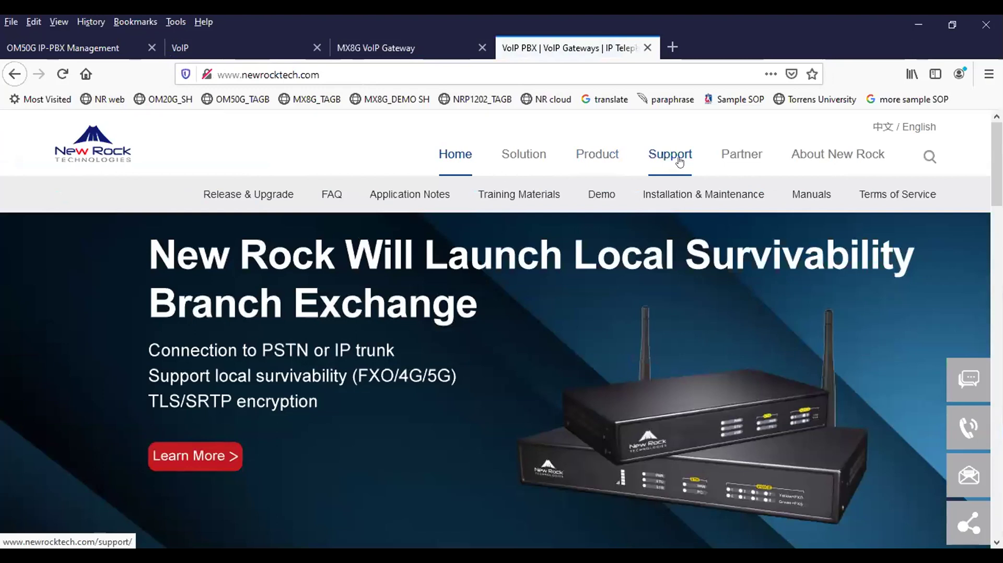
left_click(679, 162)
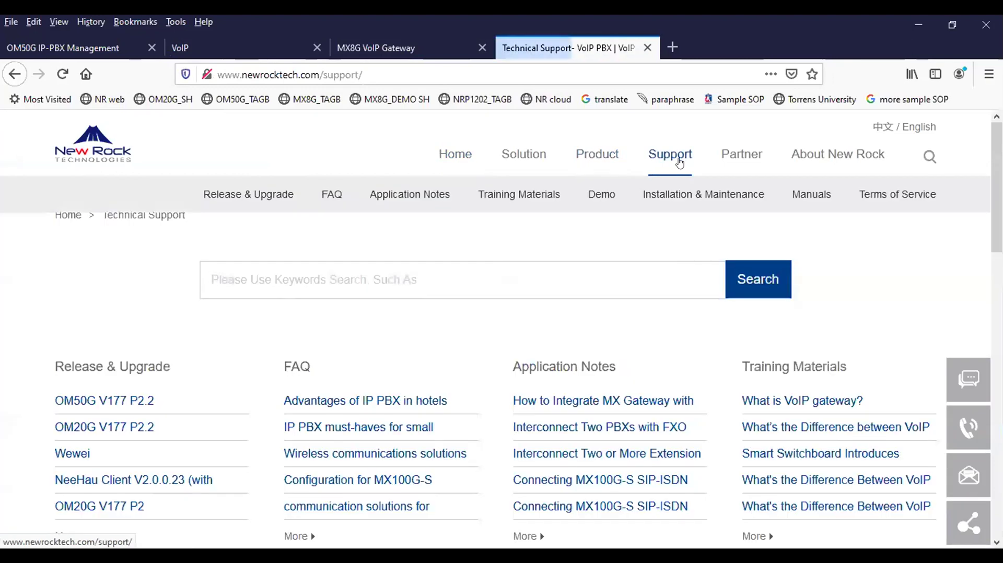
mouse_move(595, 161)
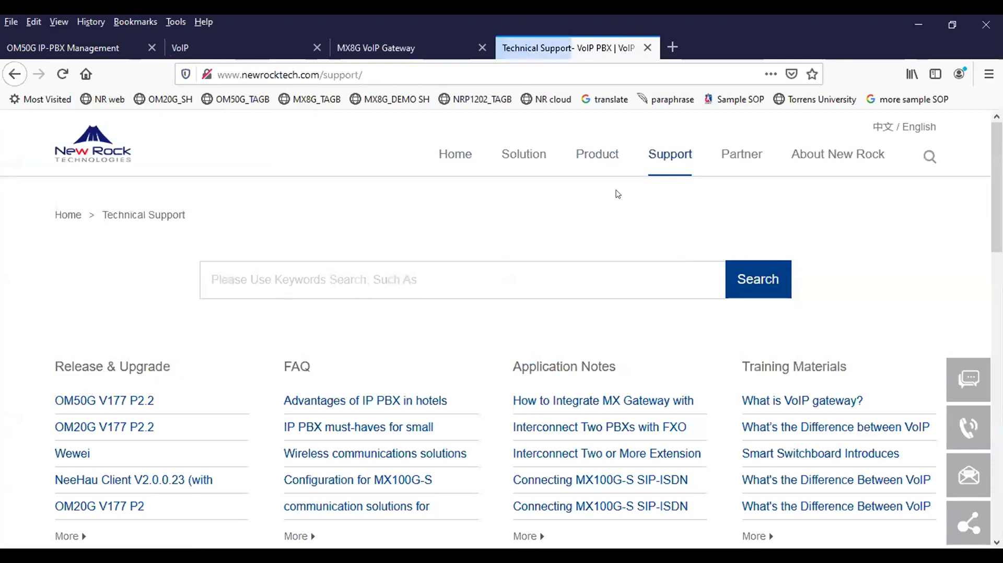
left_click(674, 167)
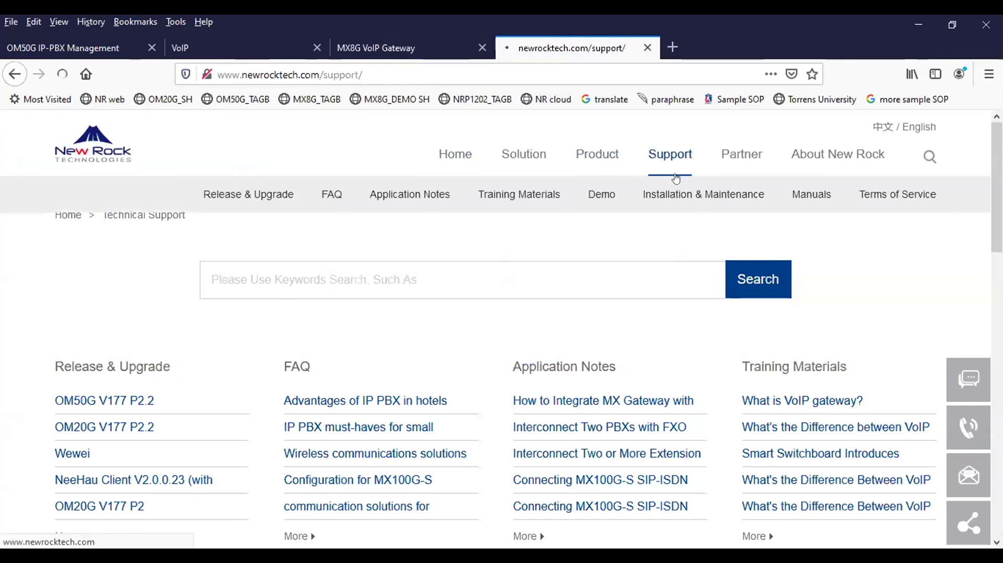
Step: Go to Release & Upgrade and open the Wewei software download page with its QR code
left_click(279, 190)
scroll(632, 295, "down", 10)
scroll(629, 302, "down", 10)
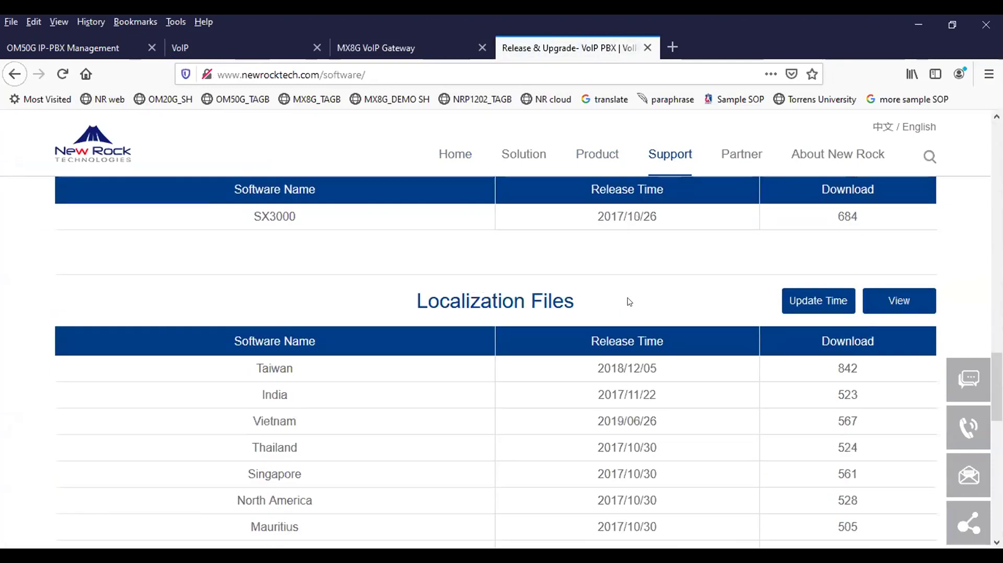
scroll(629, 301, "down", 8)
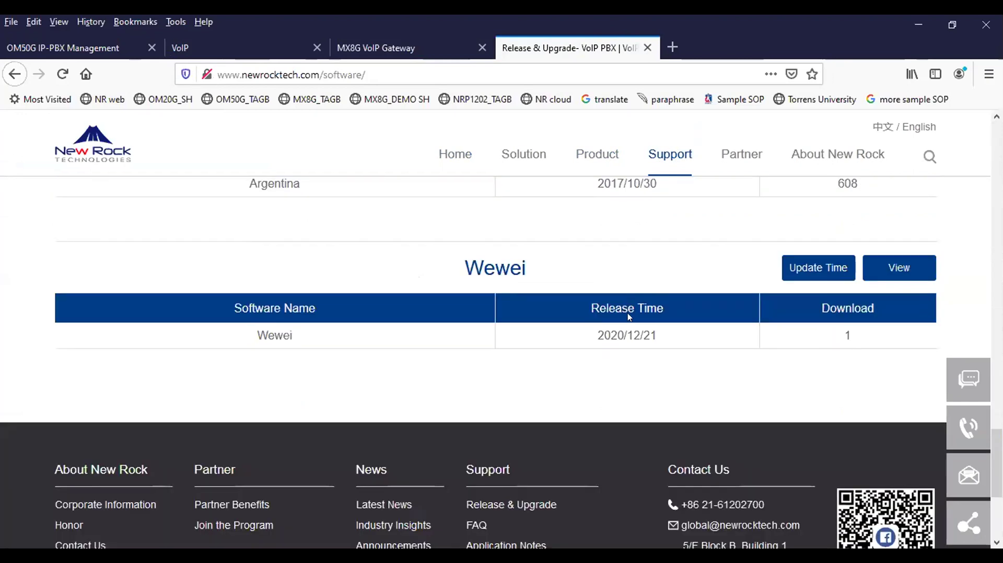
left_click(266, 337)
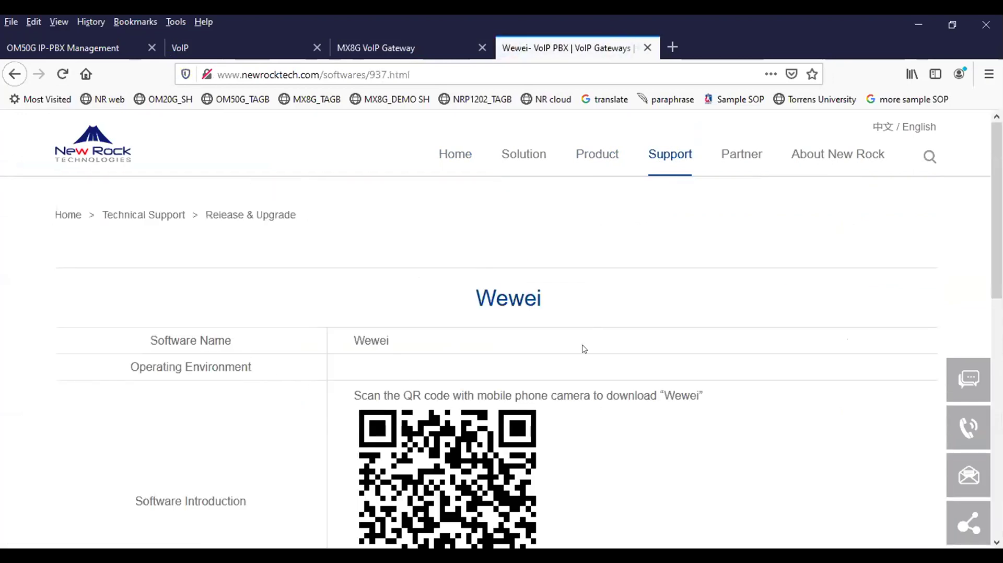
Step: Scroll the Wewei download page to show its QR code and 2020/12/21 upload date
scroll(583, 350, "down", 3)
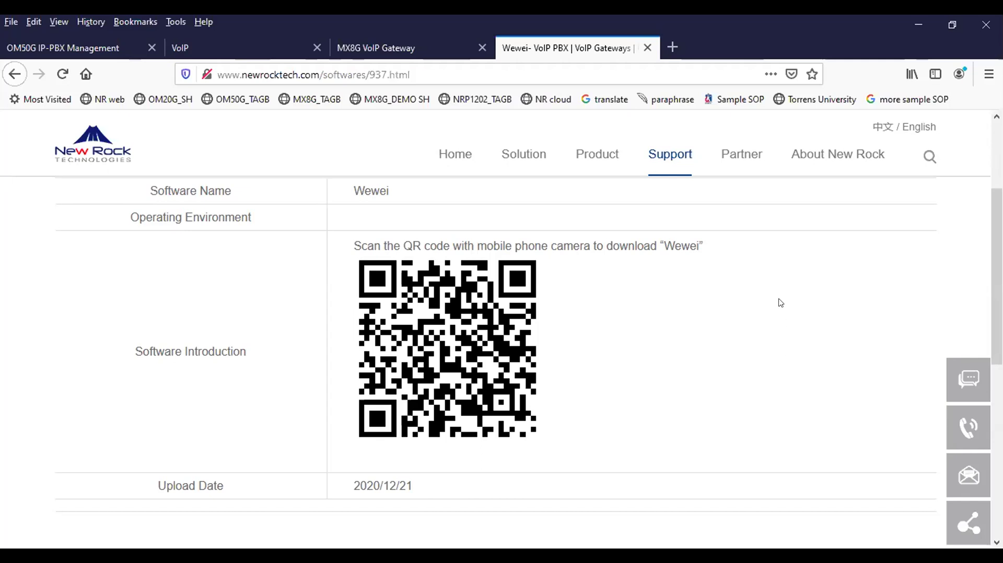
Step: In Trunk > SIP trunk, verify the trunk's inbound route is DID with destination 204
left_click(53, 51)
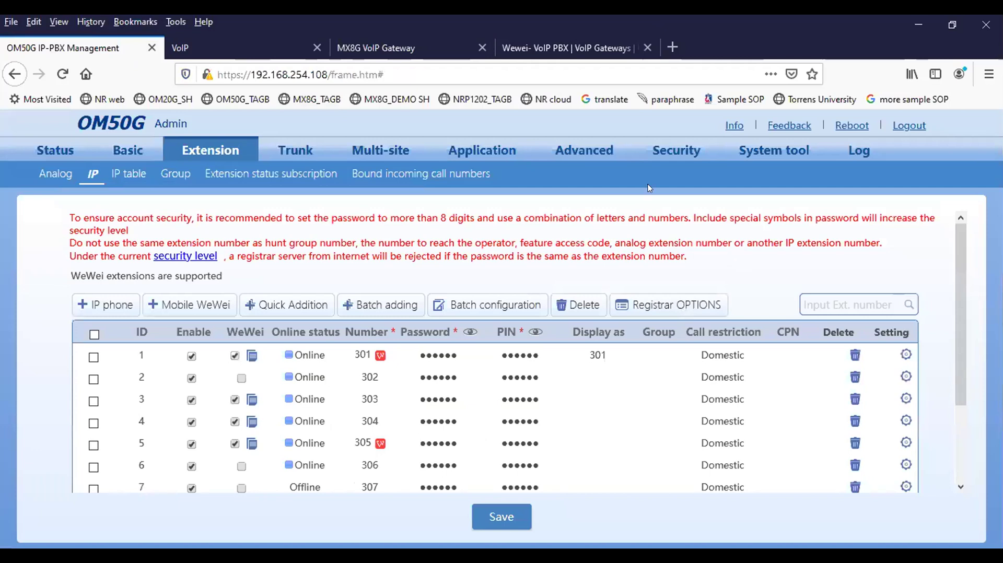
mouse_move(302, 142)
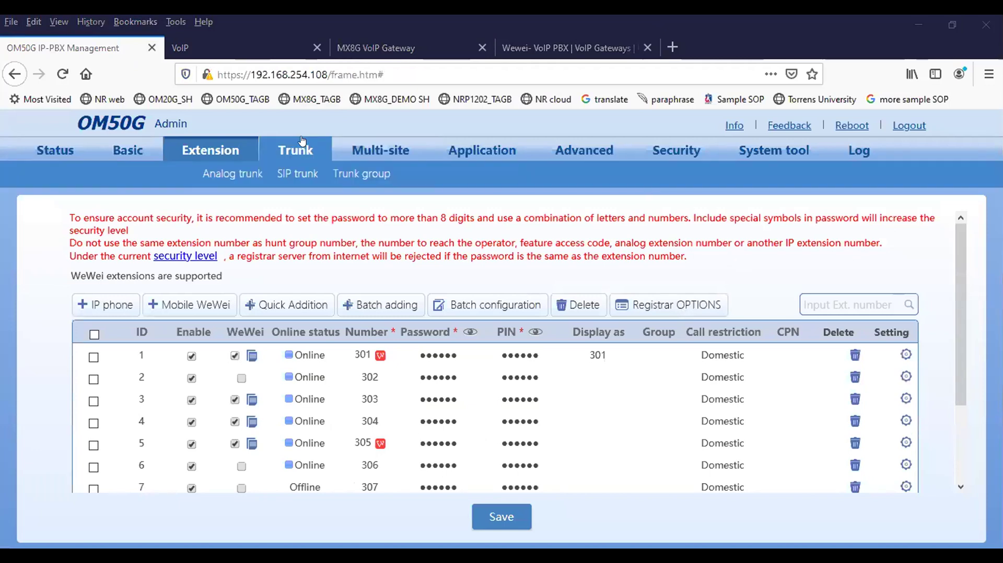
left_click(302, 175)
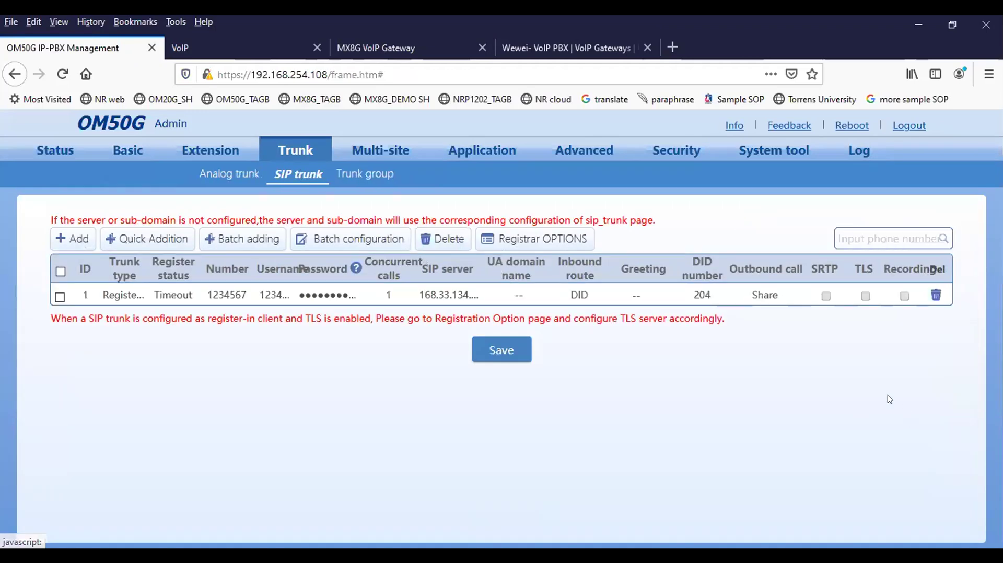
left_click(591, 295)
left_click(589, 296)
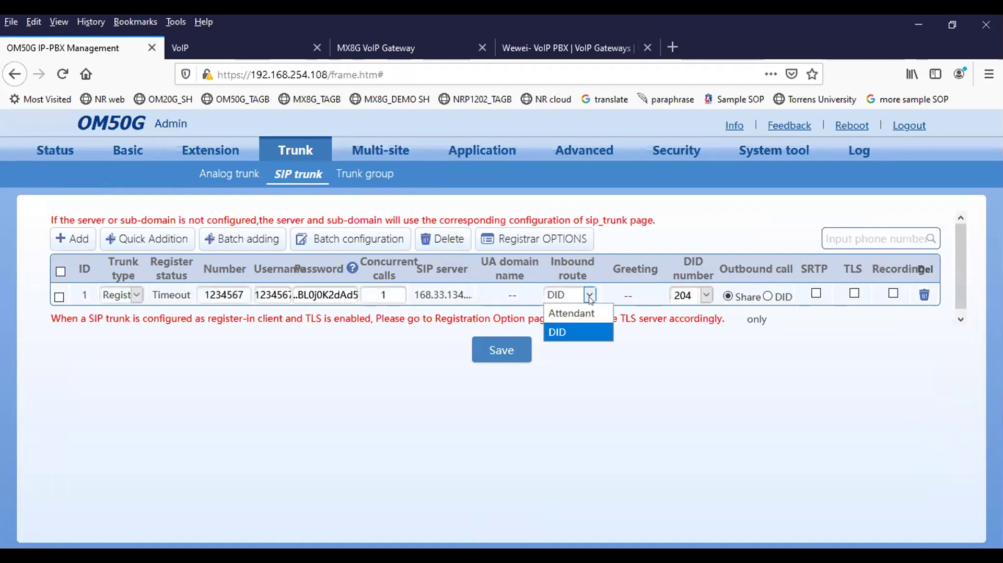
left_click(590, 296)
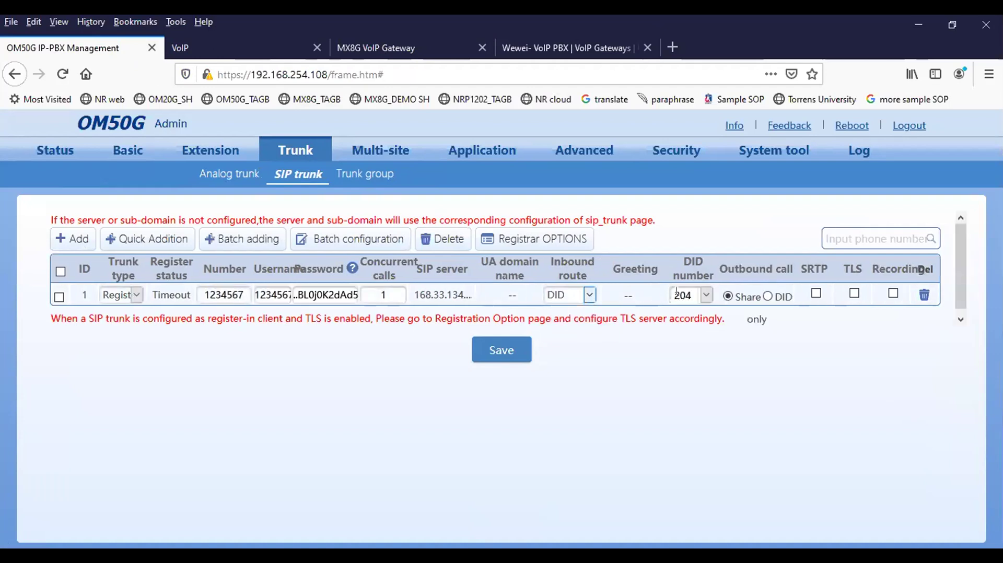
left_click(706, 297)
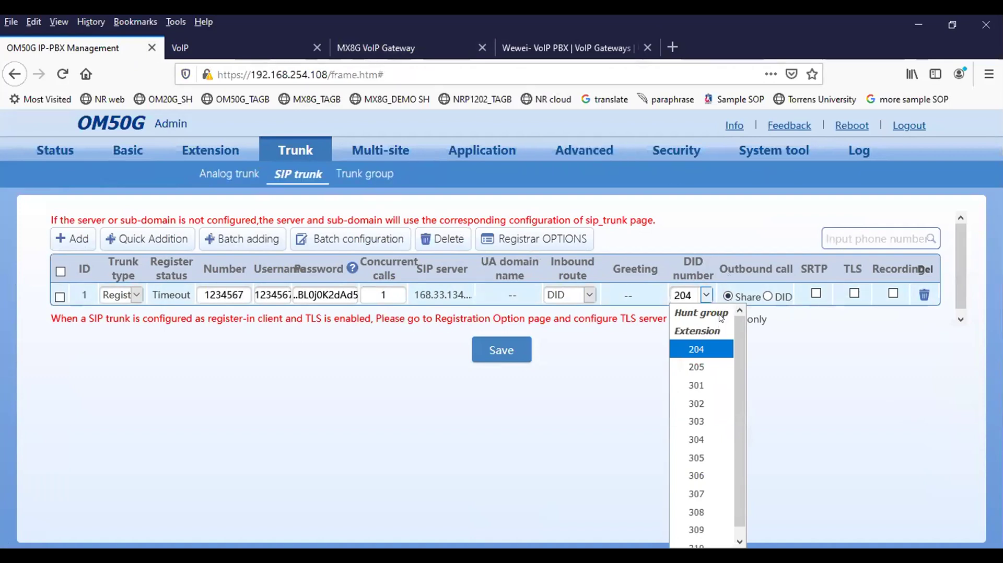
left_click(229, 42)
Step: Confirm the NRP1202 phone's line 302 shows Registered, then return to the SIP trunk settings
left_click(230, 44)
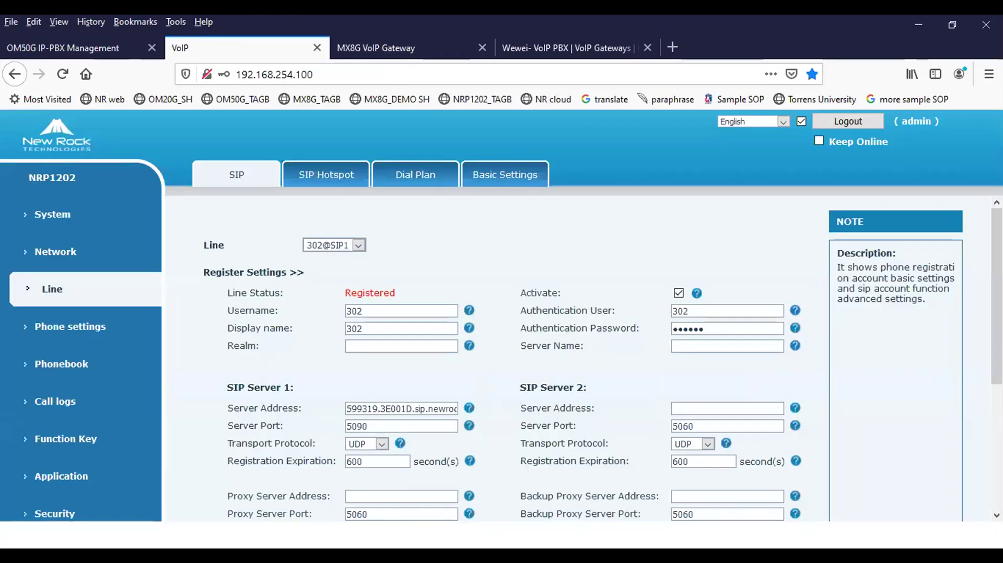
key("alt+Tab")
key("alt+Tab")
left_click(89, 49)
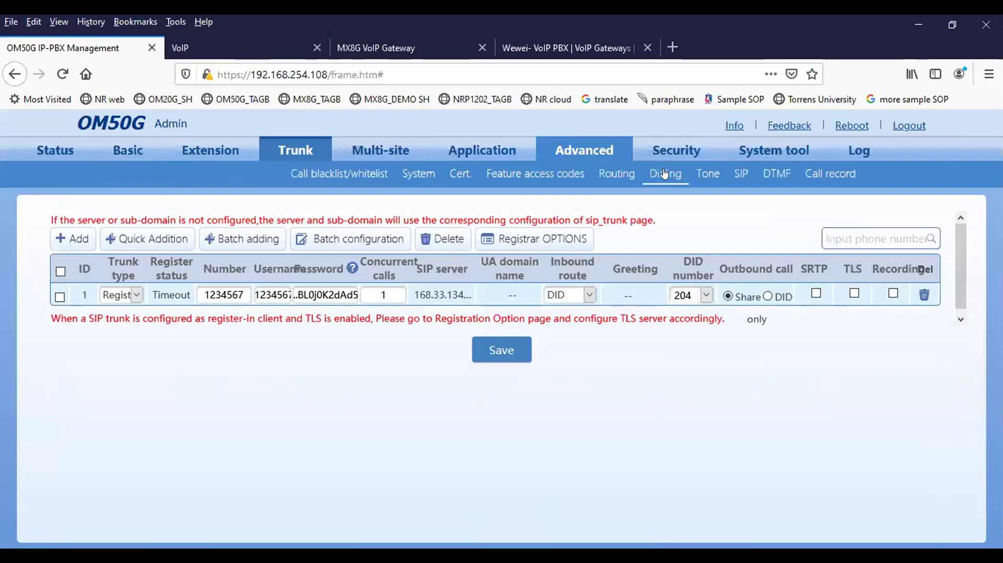